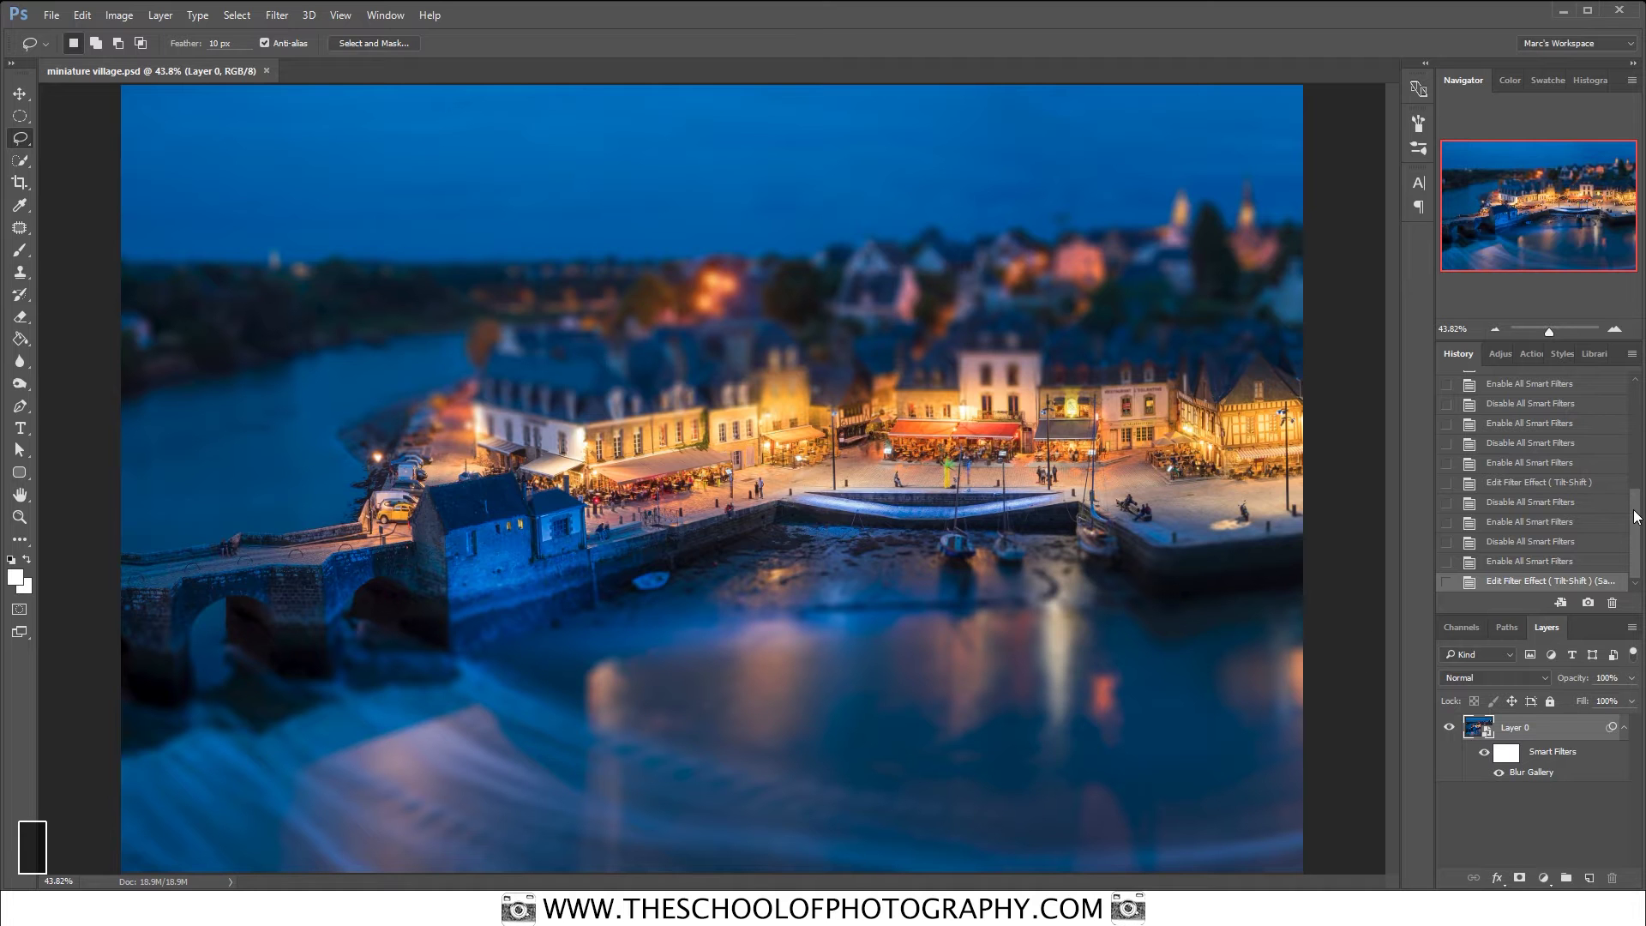
Revert the harbour photo to its original History snapshot and convert the Background into a smart object
left_click_drag(1637, 514, 1639, 391)
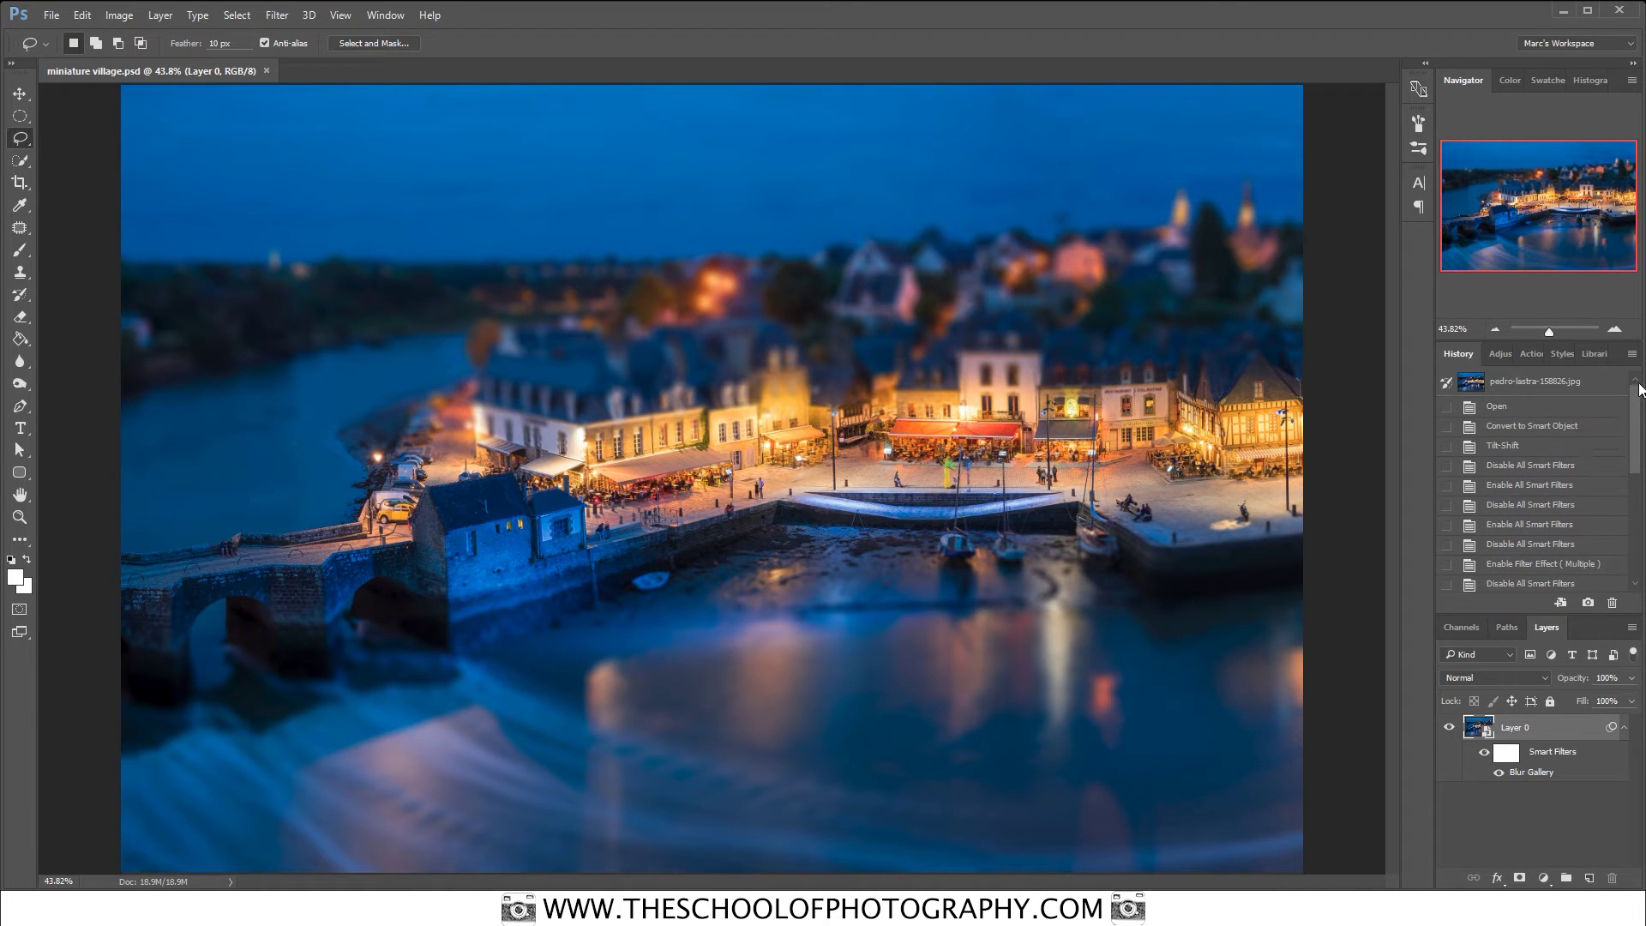
left_click(1541, 385)
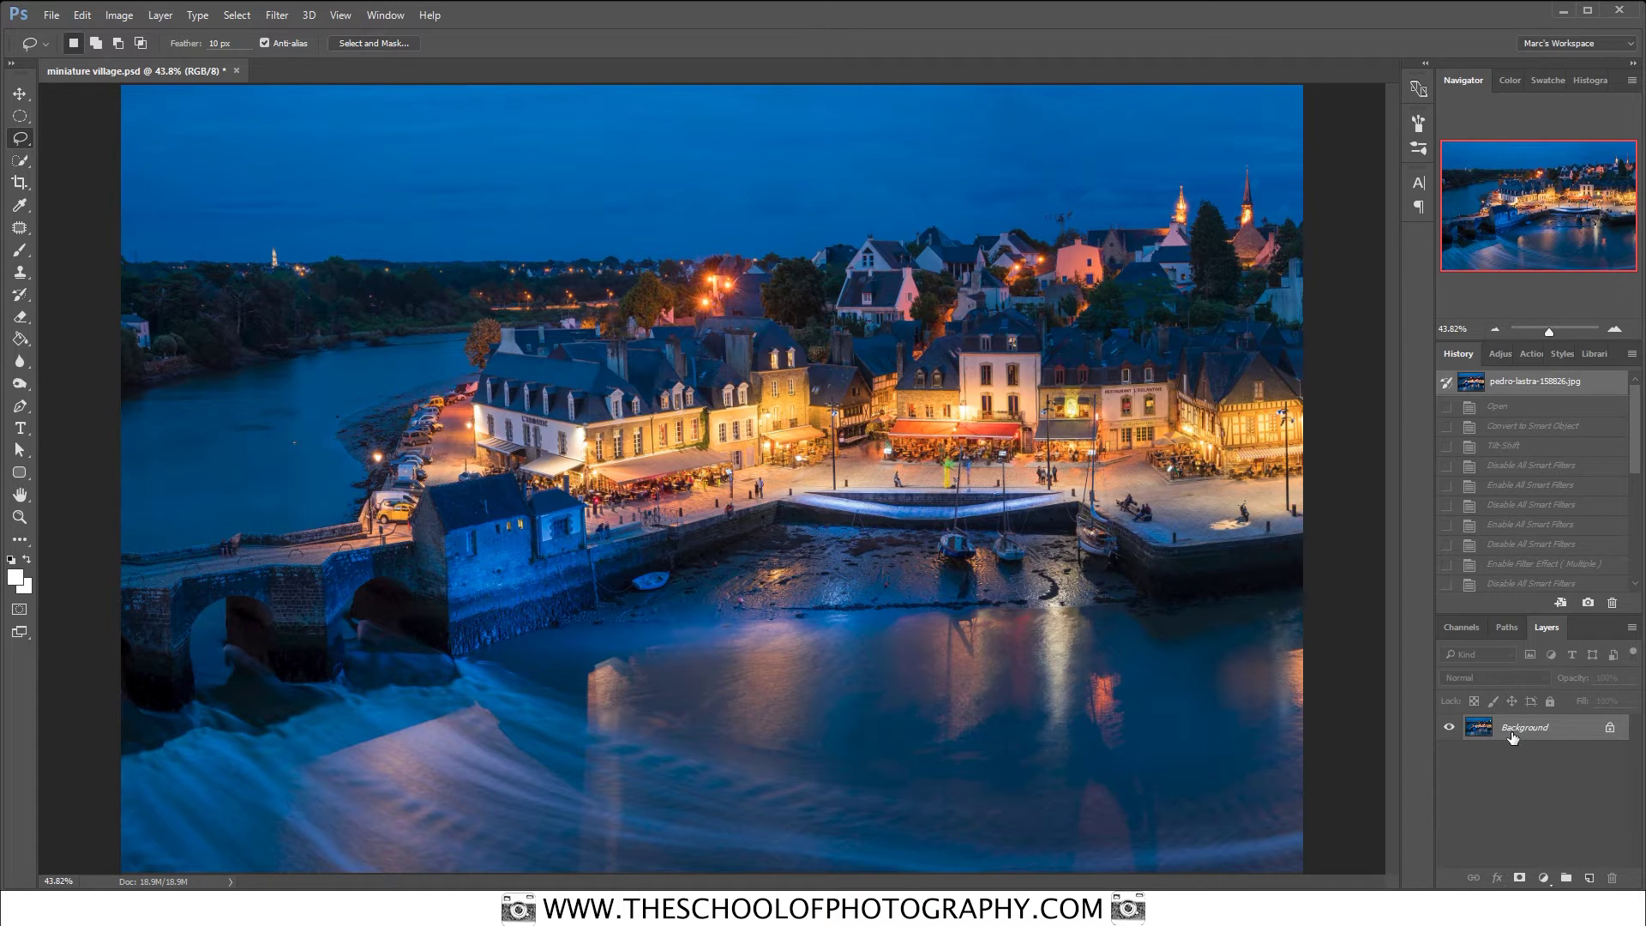
right_click(1574, 728)
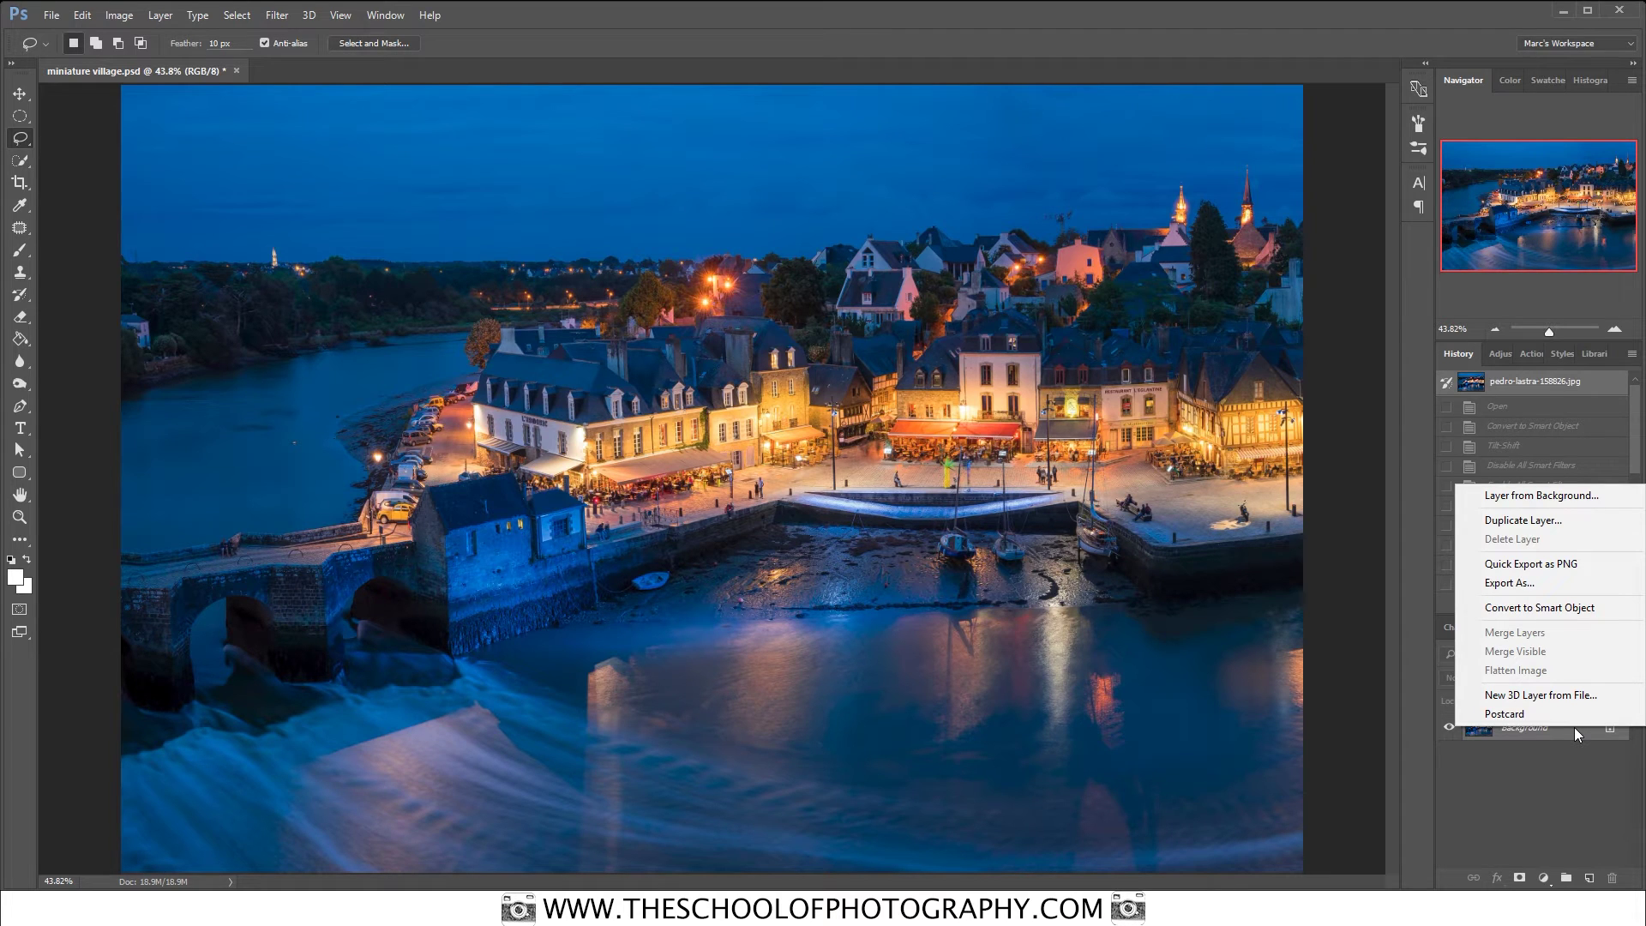
left_click(1548, 609)
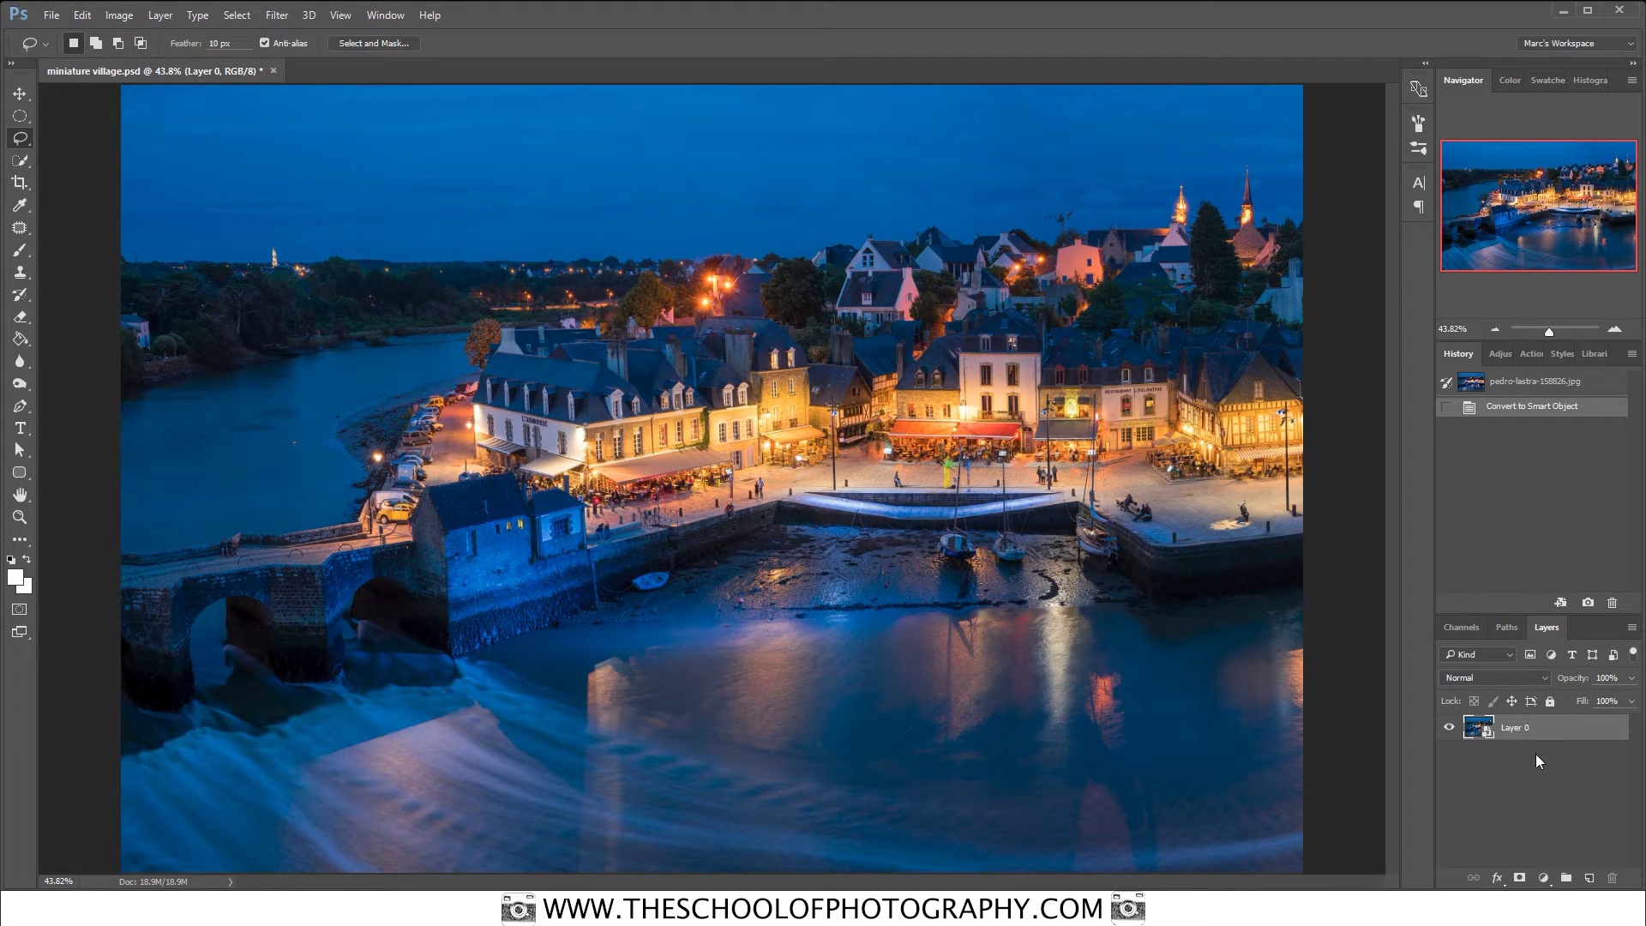
Start a Blur Gallery Tilt-Shift blur, previewing 15 px with the sharp band across the quayside
left_click(276, 15)
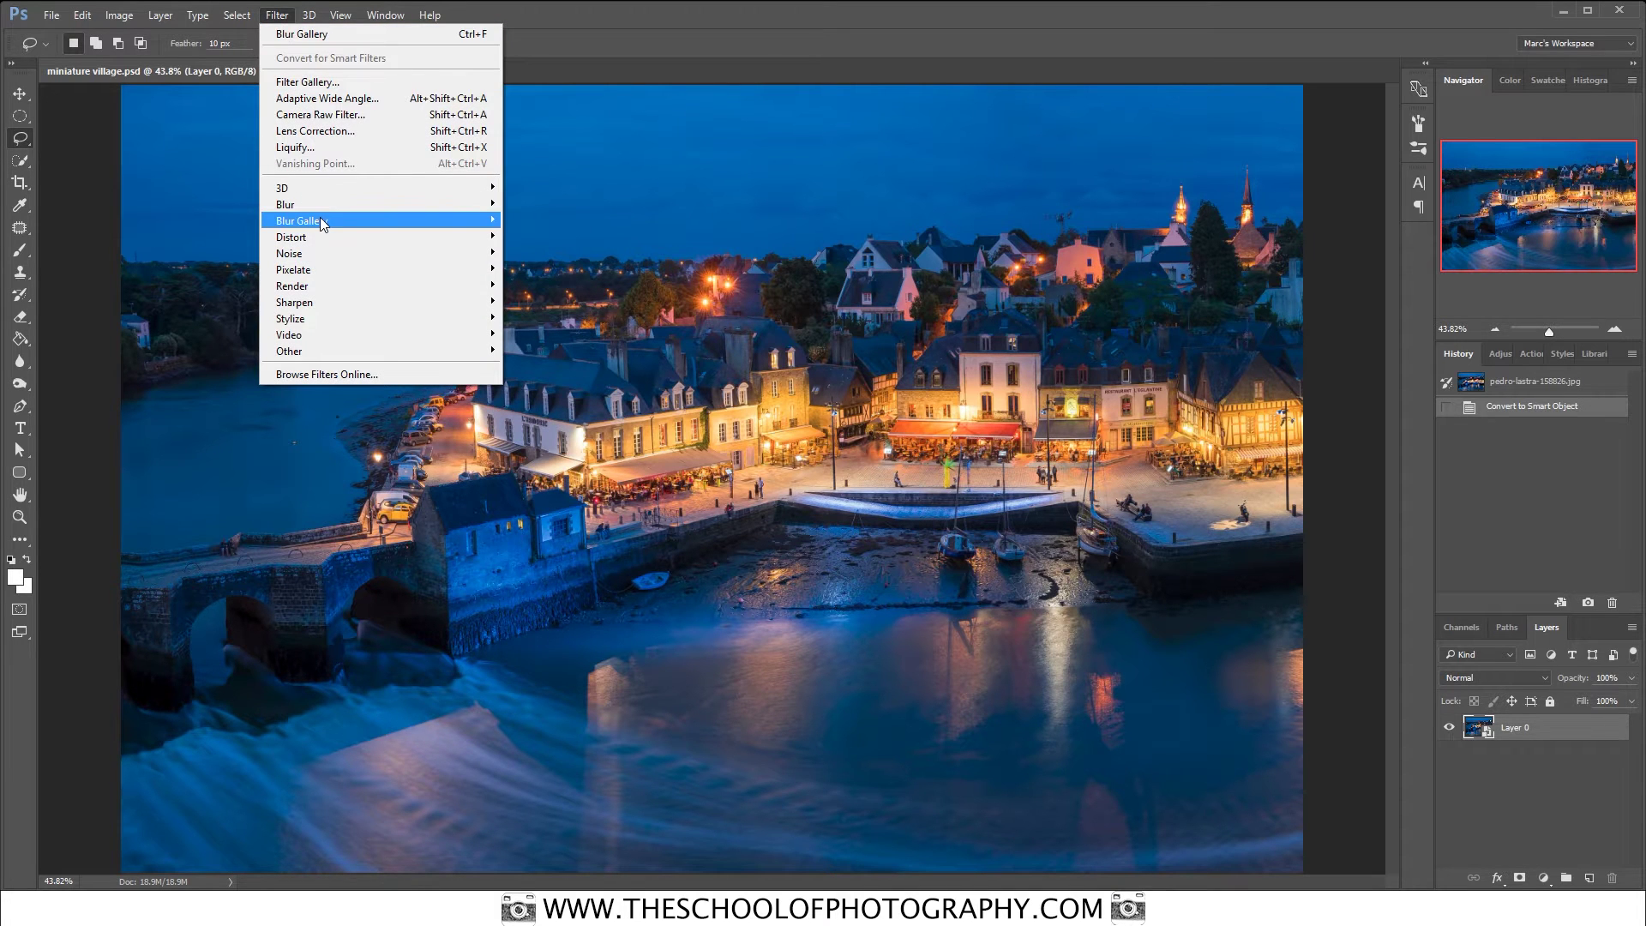
mouse_move(324, 220)
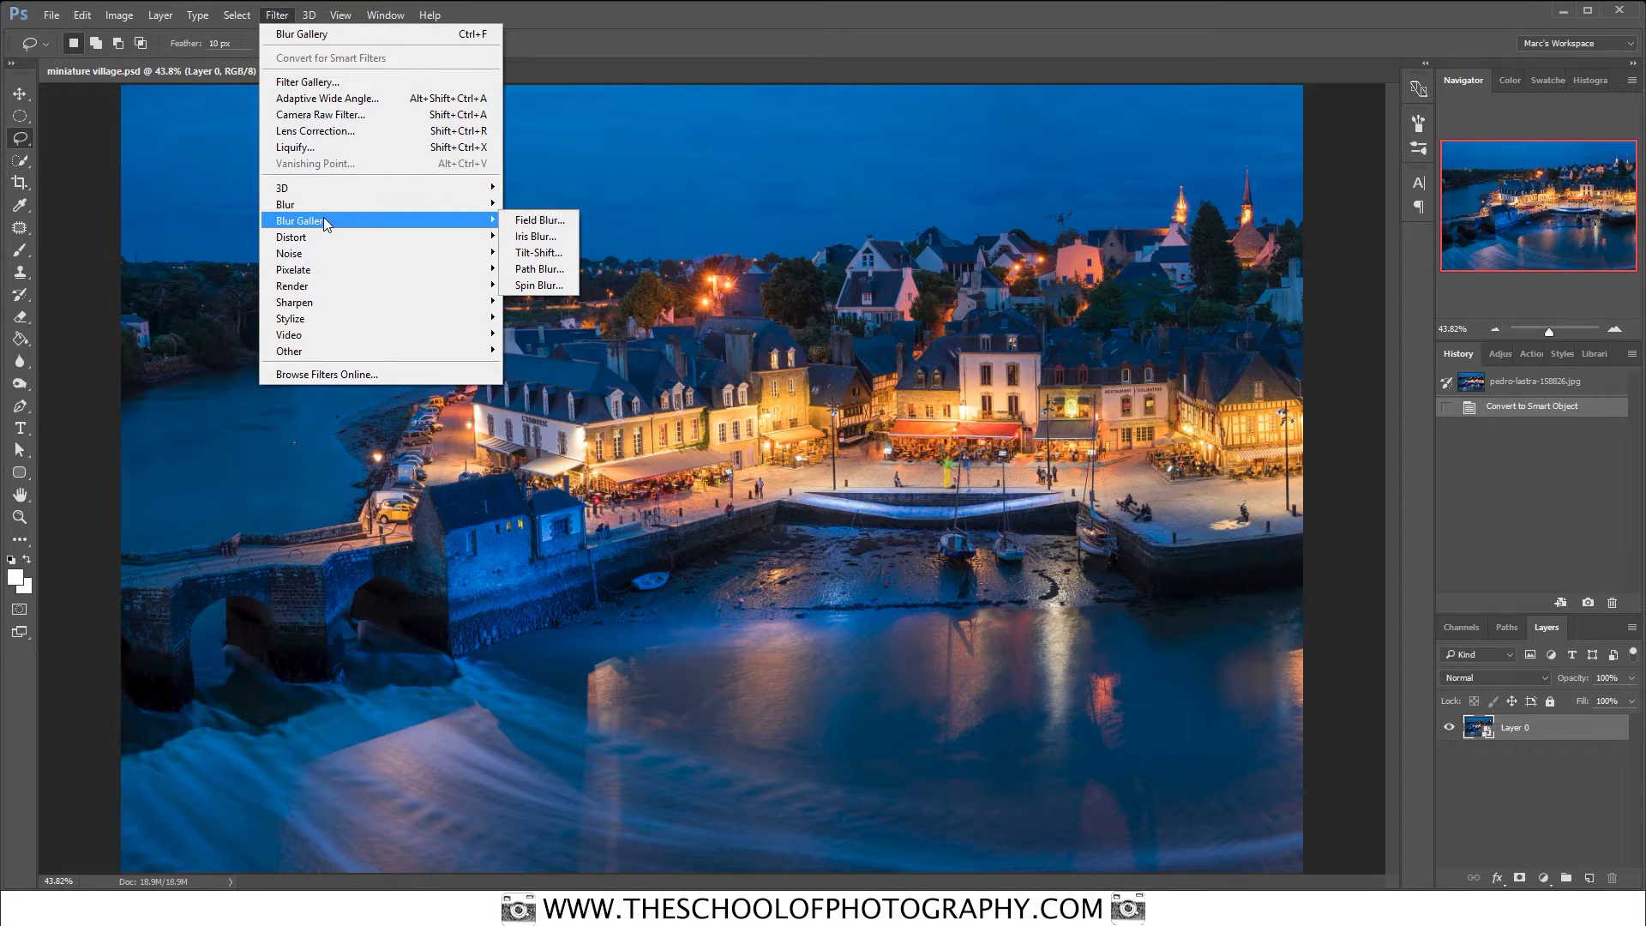
left_click(558, 259)
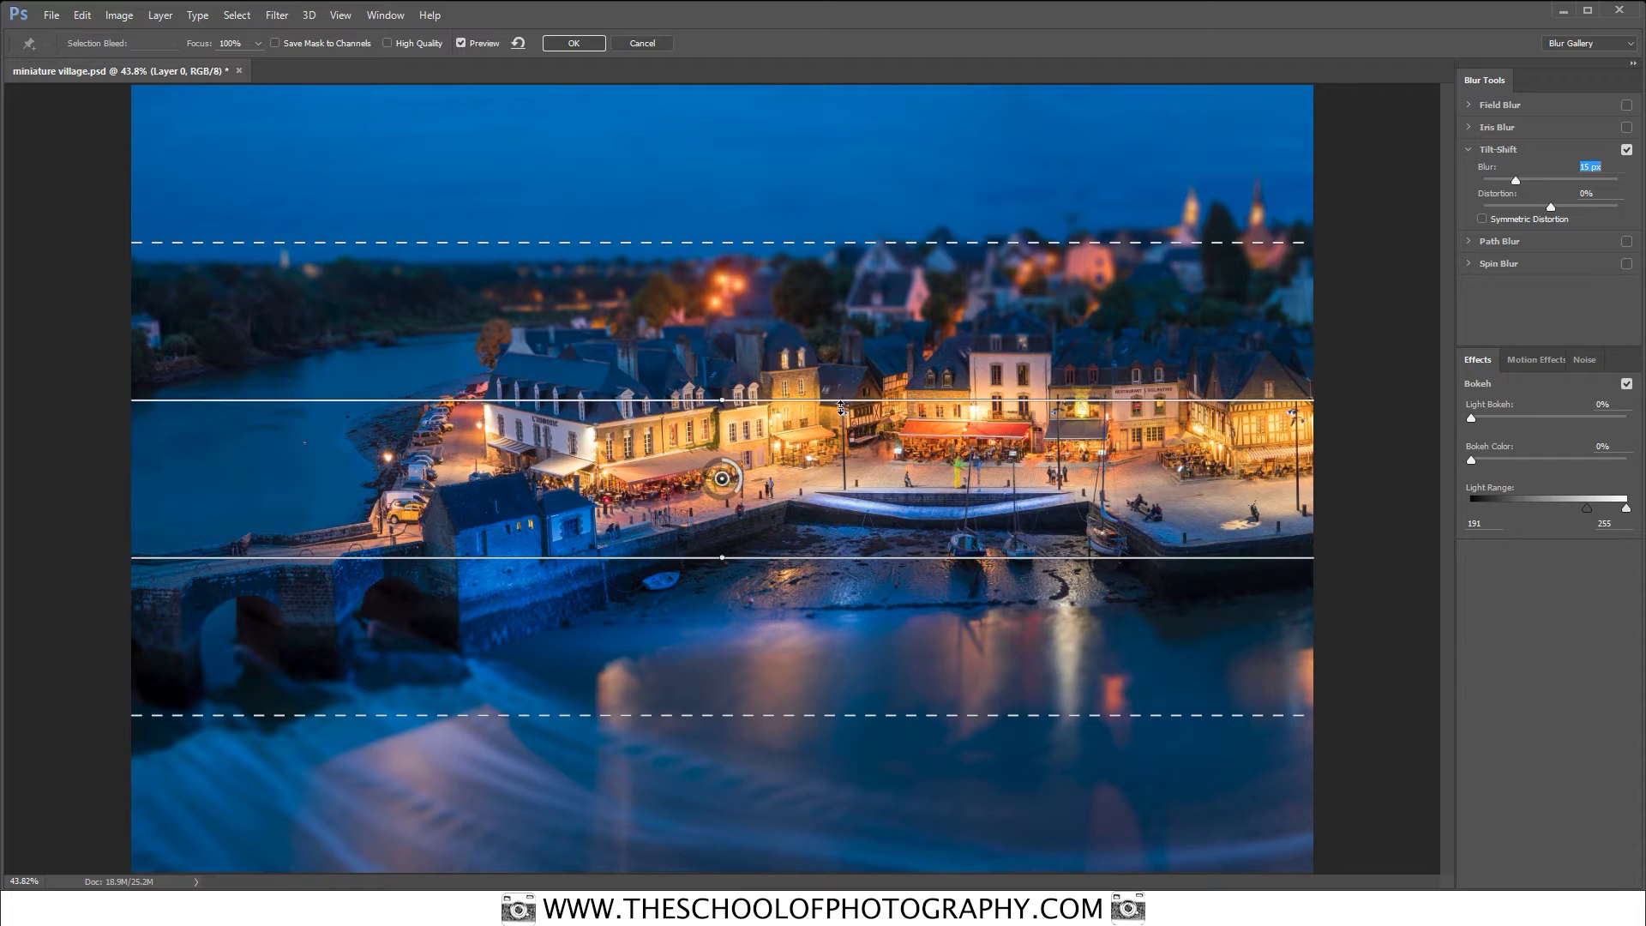
Drag the focus and feather lines so the sharp band frames only the lit quayside buildings
mouse_move(834, 392)
left_mouse_down()
mouse_move(832, 426)
mouse_move(834, 409)
left_mouse_up()
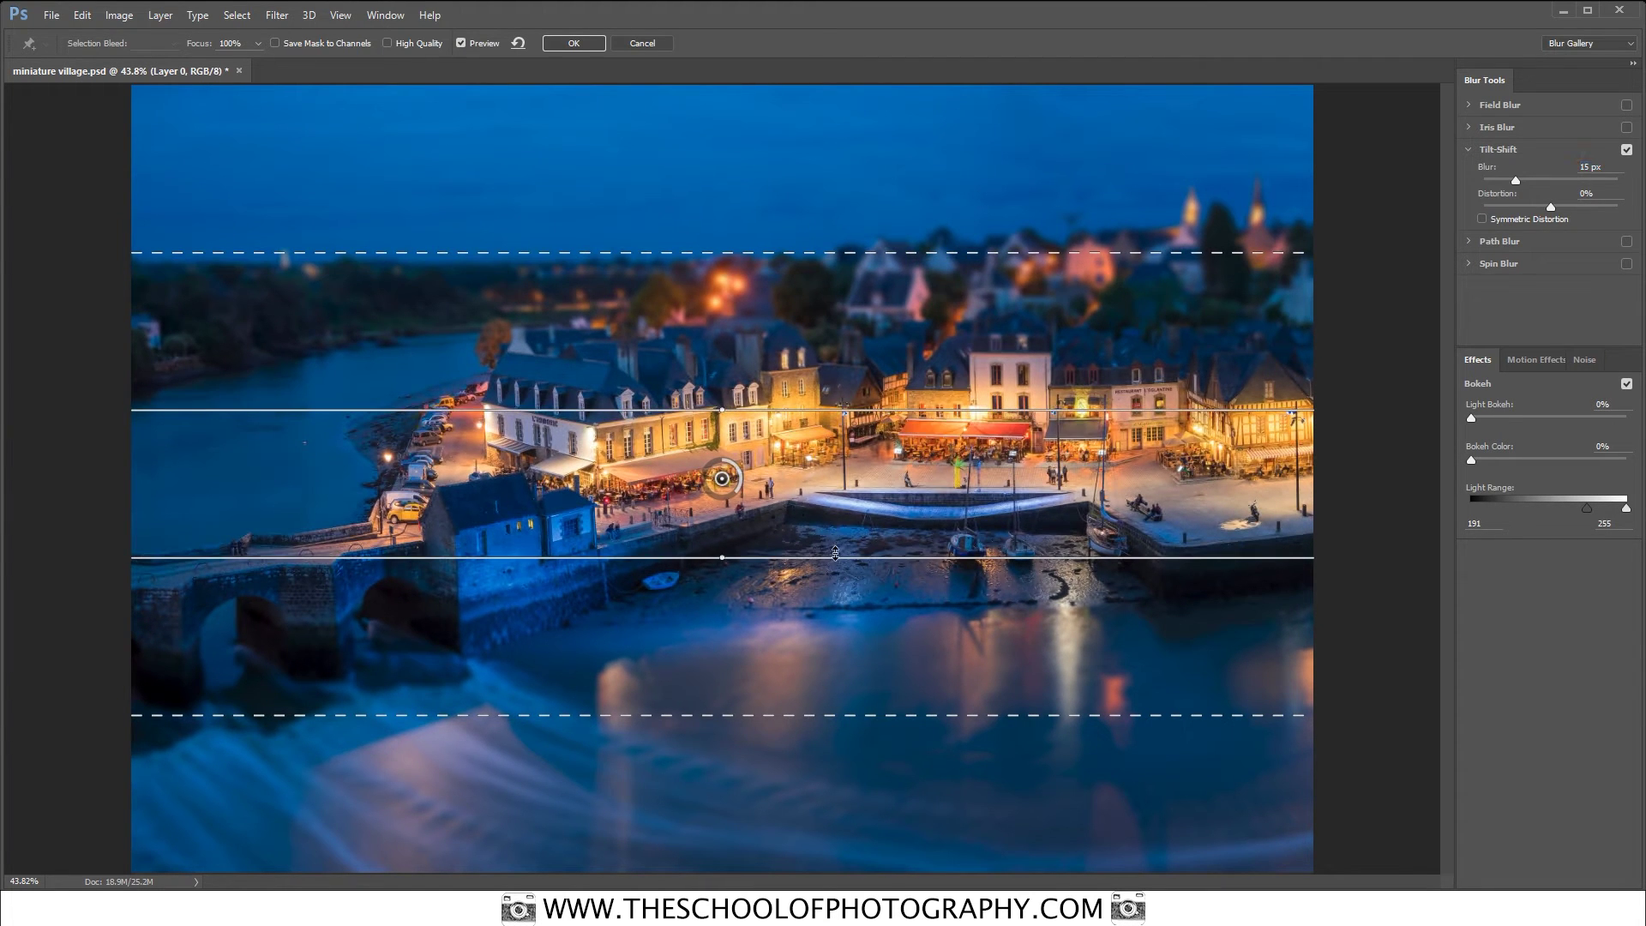
mouse_move(836, 557)
left_mouse_down()
mouse_move(834, 525)
mouse_move(834, 540)
left_mouse_up()
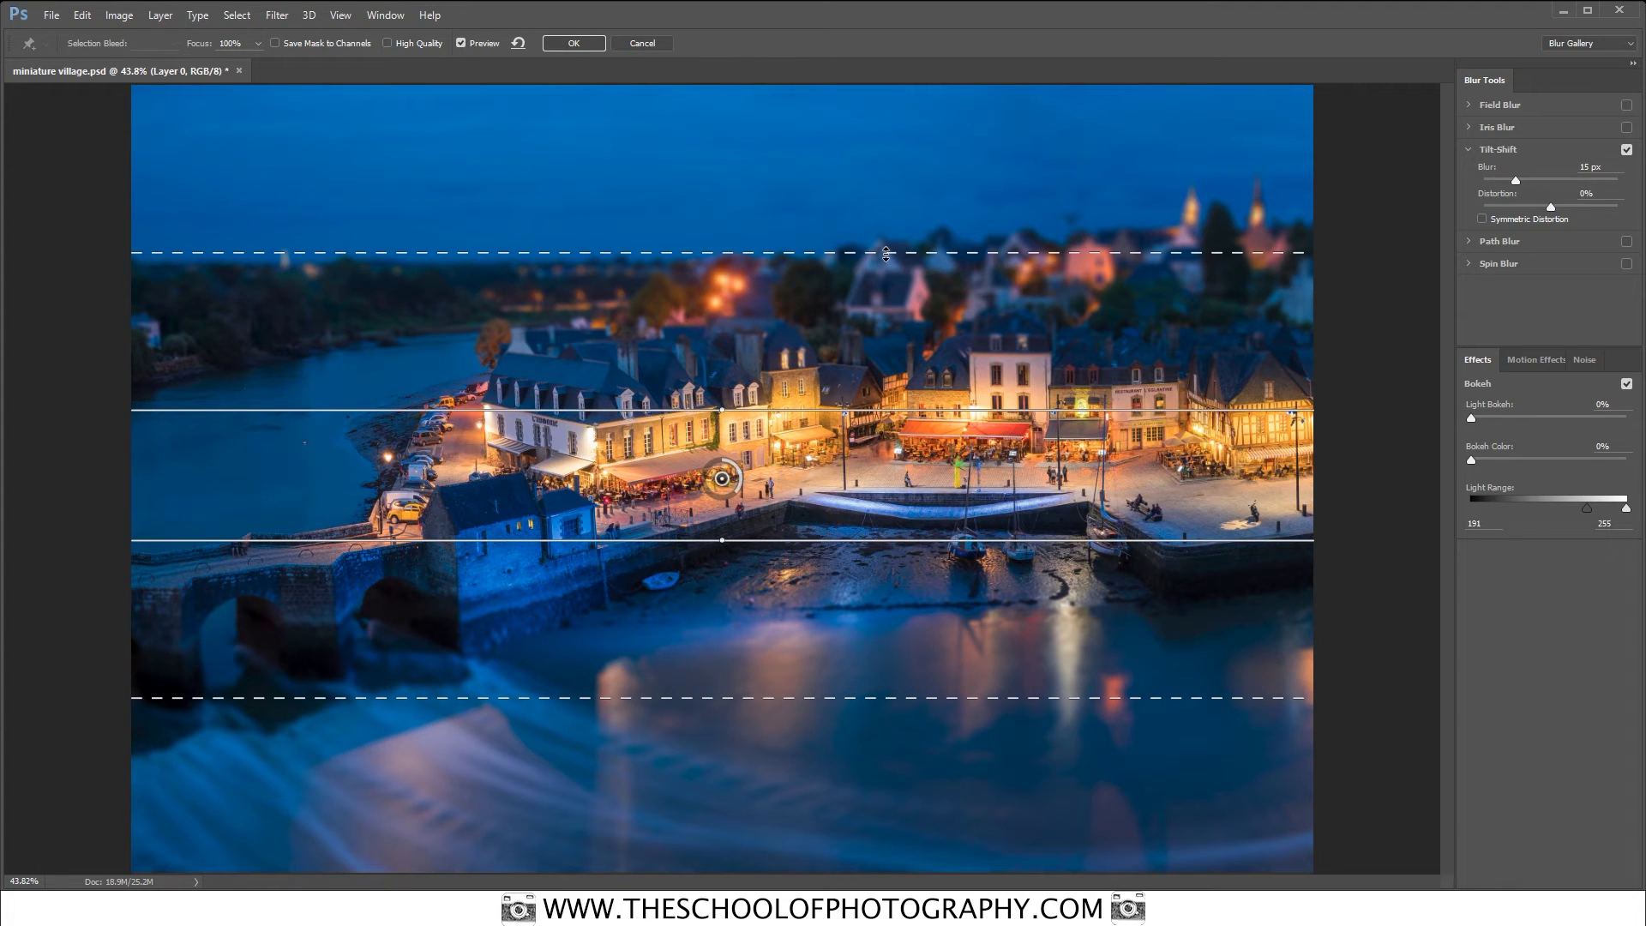
left_click_drag(887, 255, 885, 327)
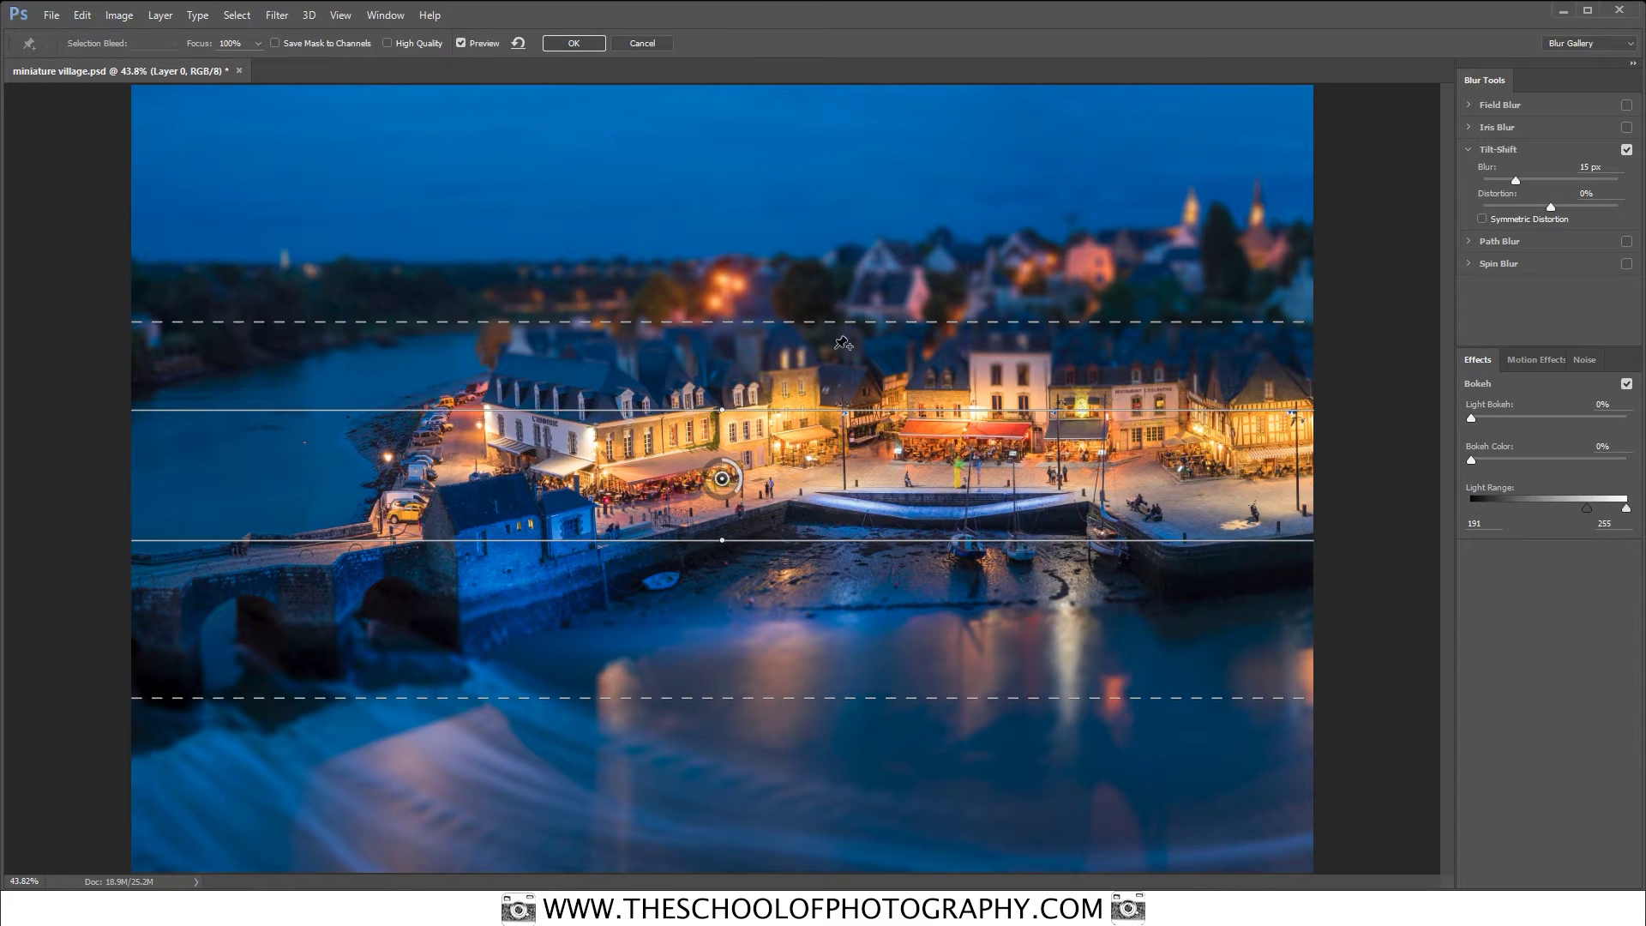
left_click_drag(862, 323, 849, 122)
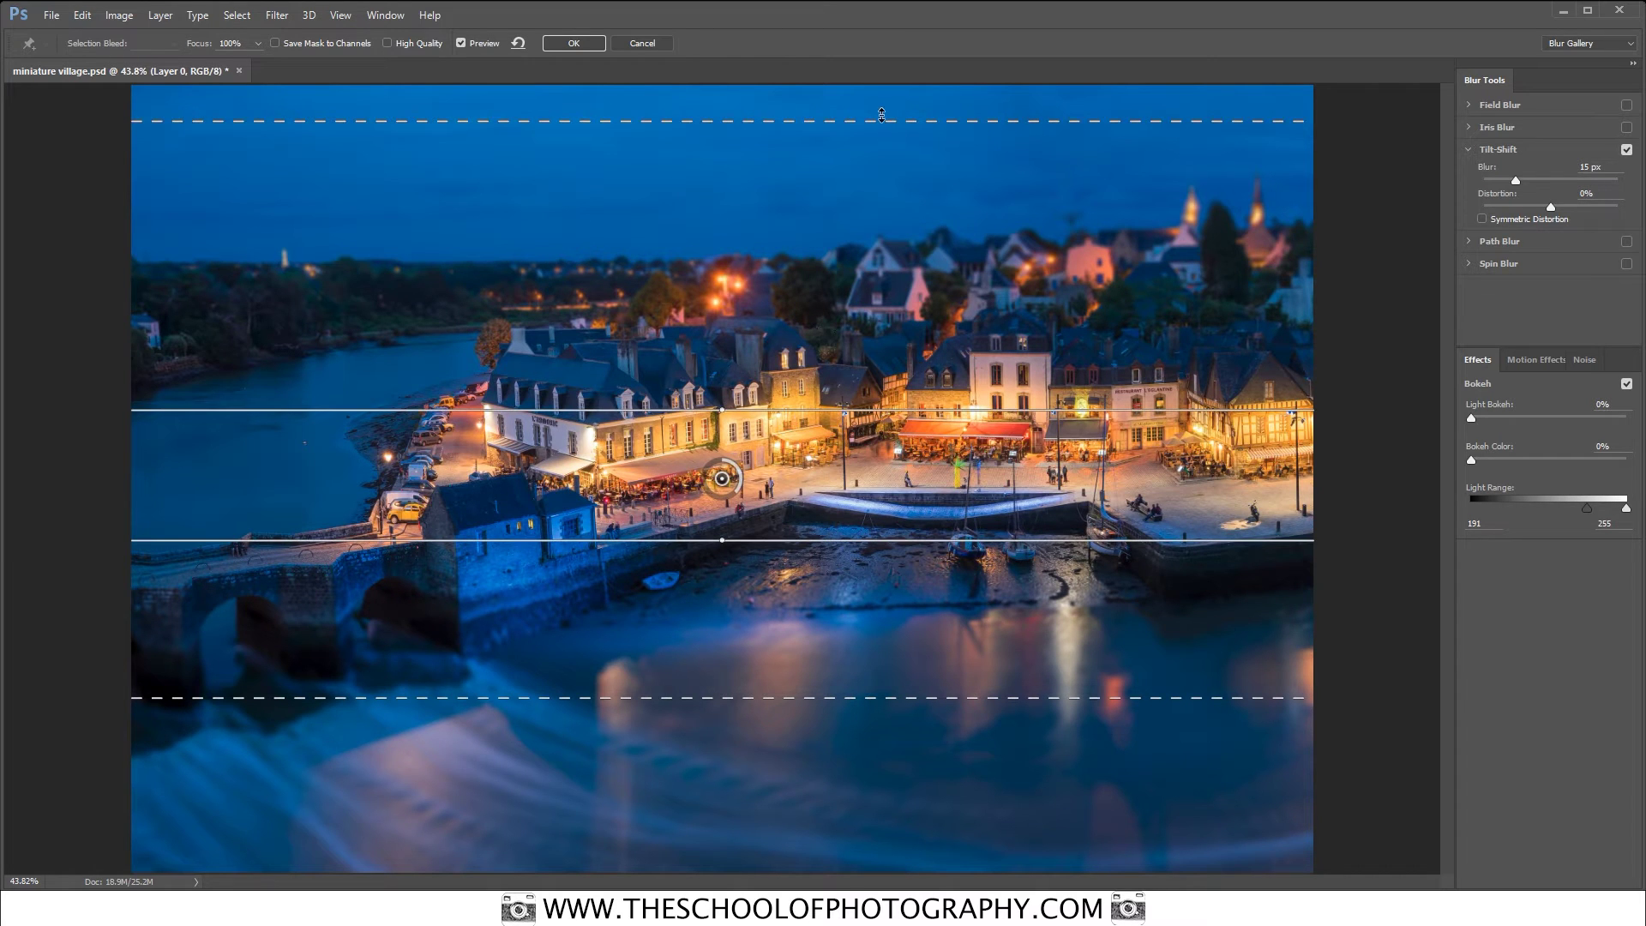
left_click_drag(882, 121, 869, 314)
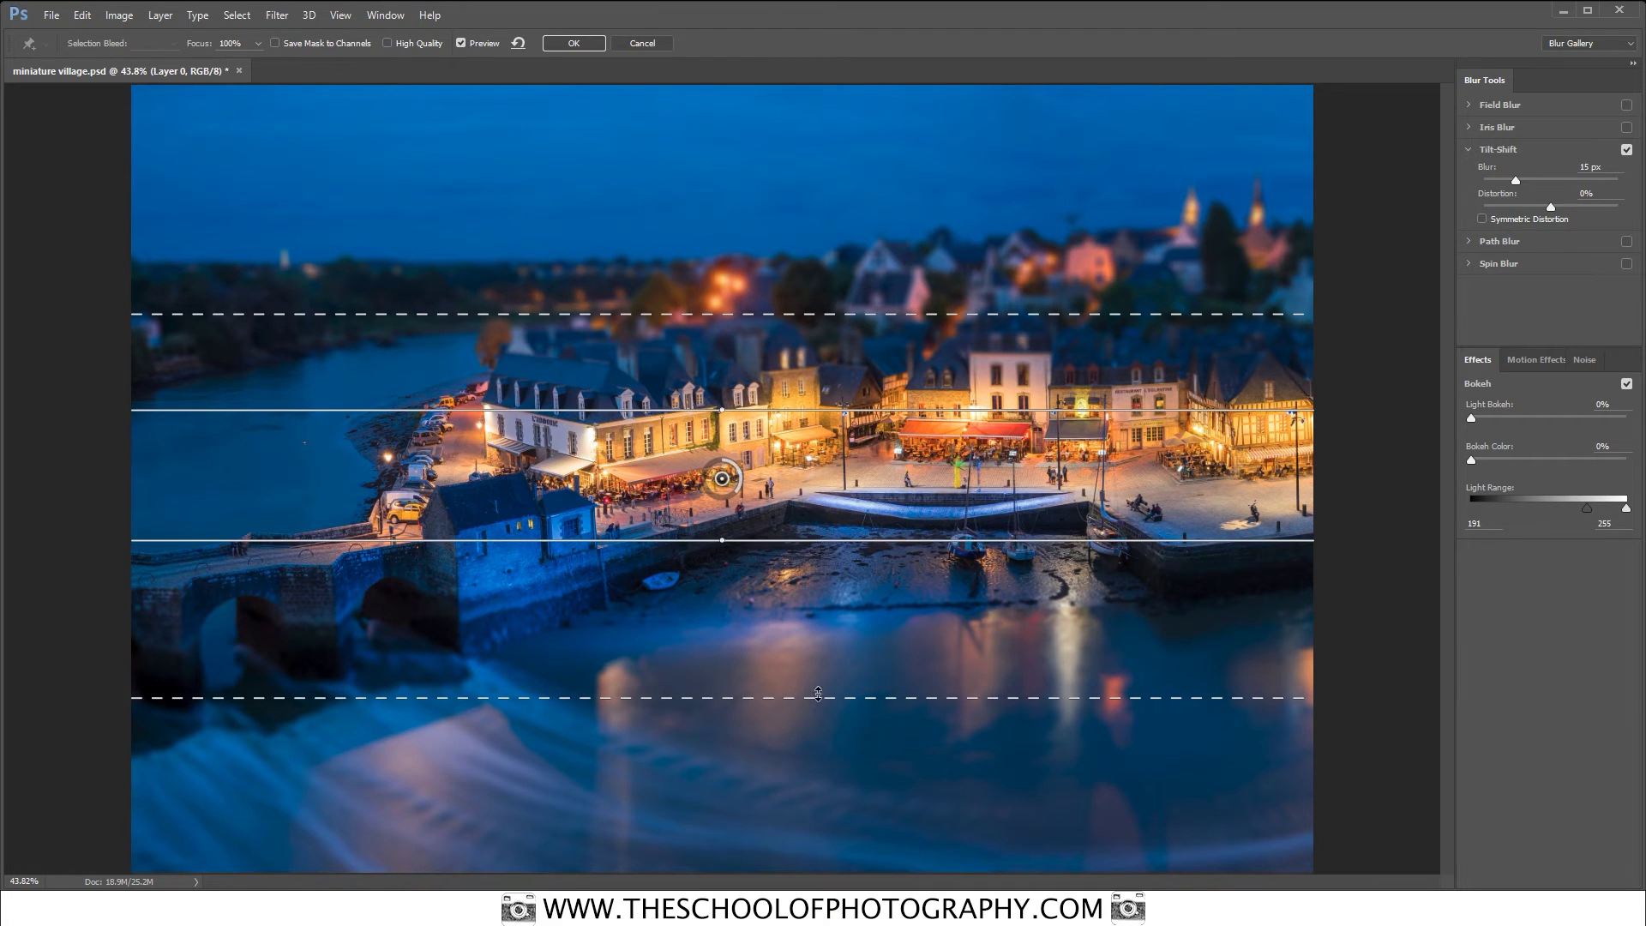
left_click_drag(821, 697, 829, 611)
left_click_drag(826, 542, 825, 523)
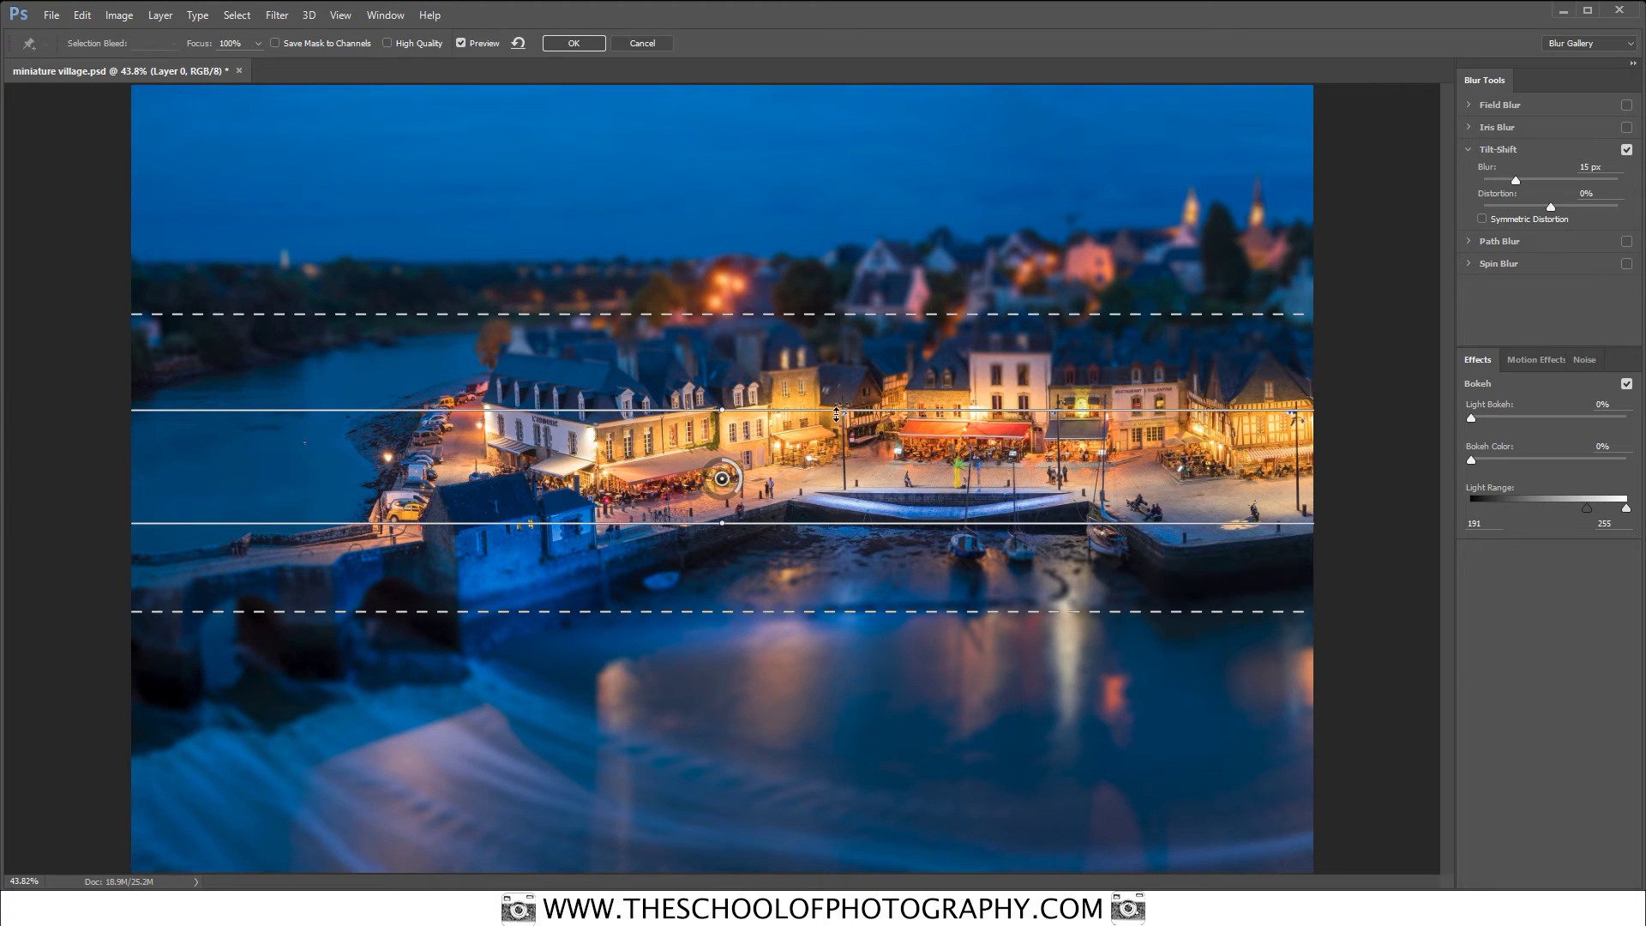
left_click_drag(837, 410, 838, 425)
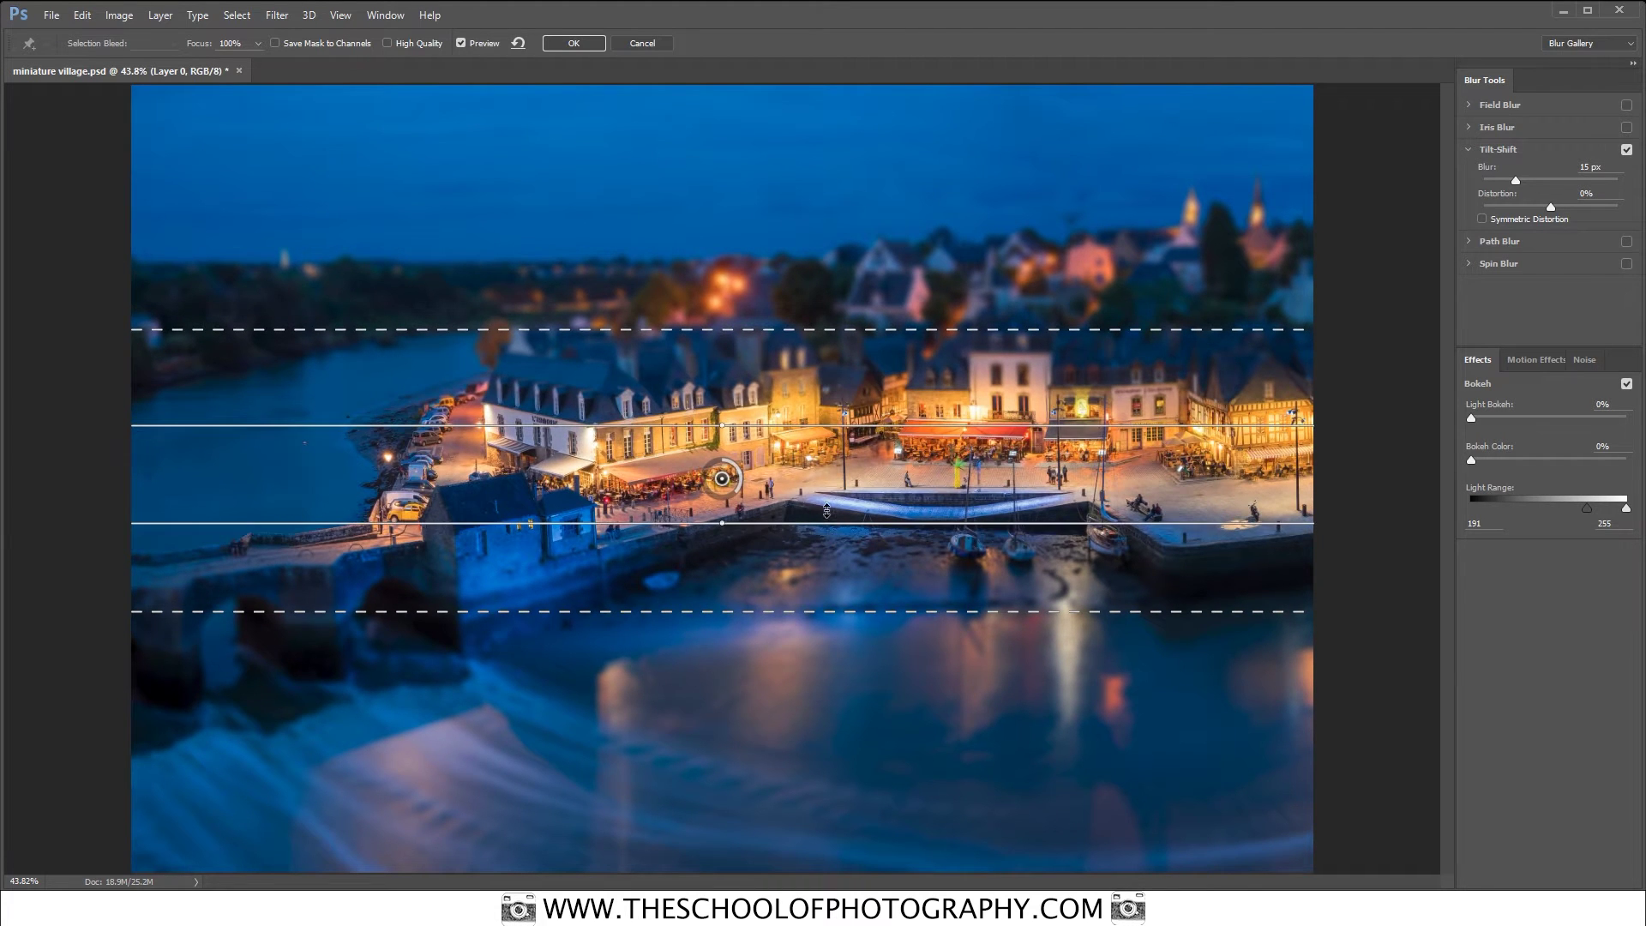
left_click_drag(823, 523, 823, 534)
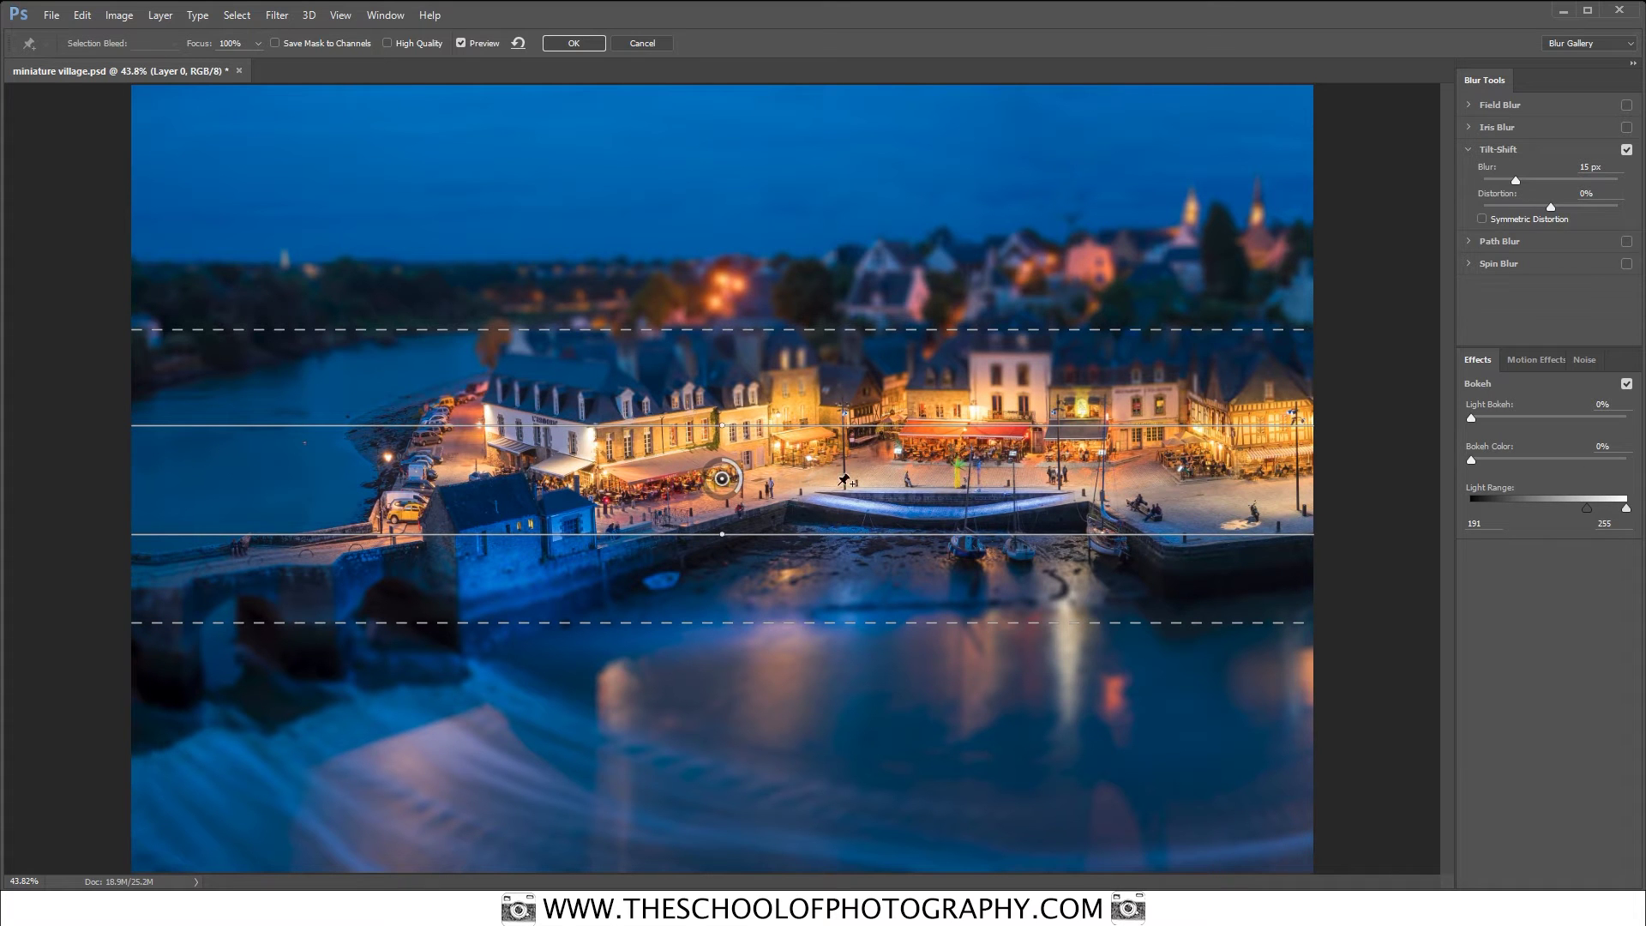
left_click_drag(905, 330, 905, 335)
Raise the tilt-shift blur to 19 px and rotate the focus band about 5.7° along the quayside
left_click_drag(737, 493, 733, 495)
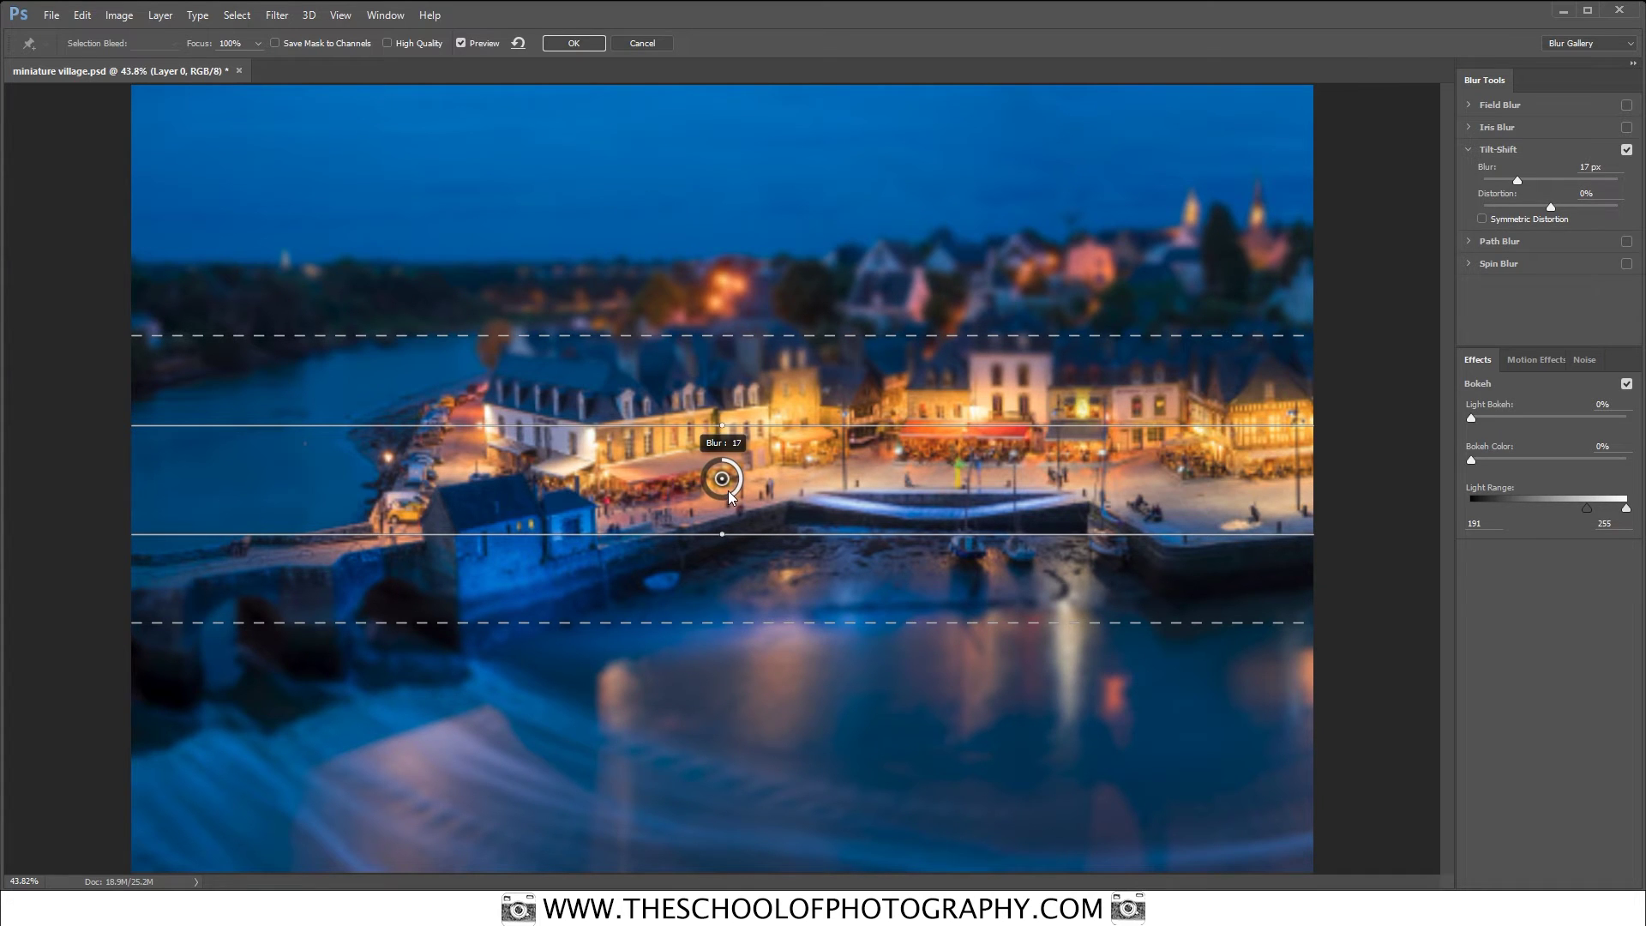
mouse_move(728, 491)
left_mouse_down()
mouse_move(703, 469)
mouse_move(708, 492)
mouse_move(733, 493)
left_mouse_up()
left_click_drag(723, 496, 722, 497)
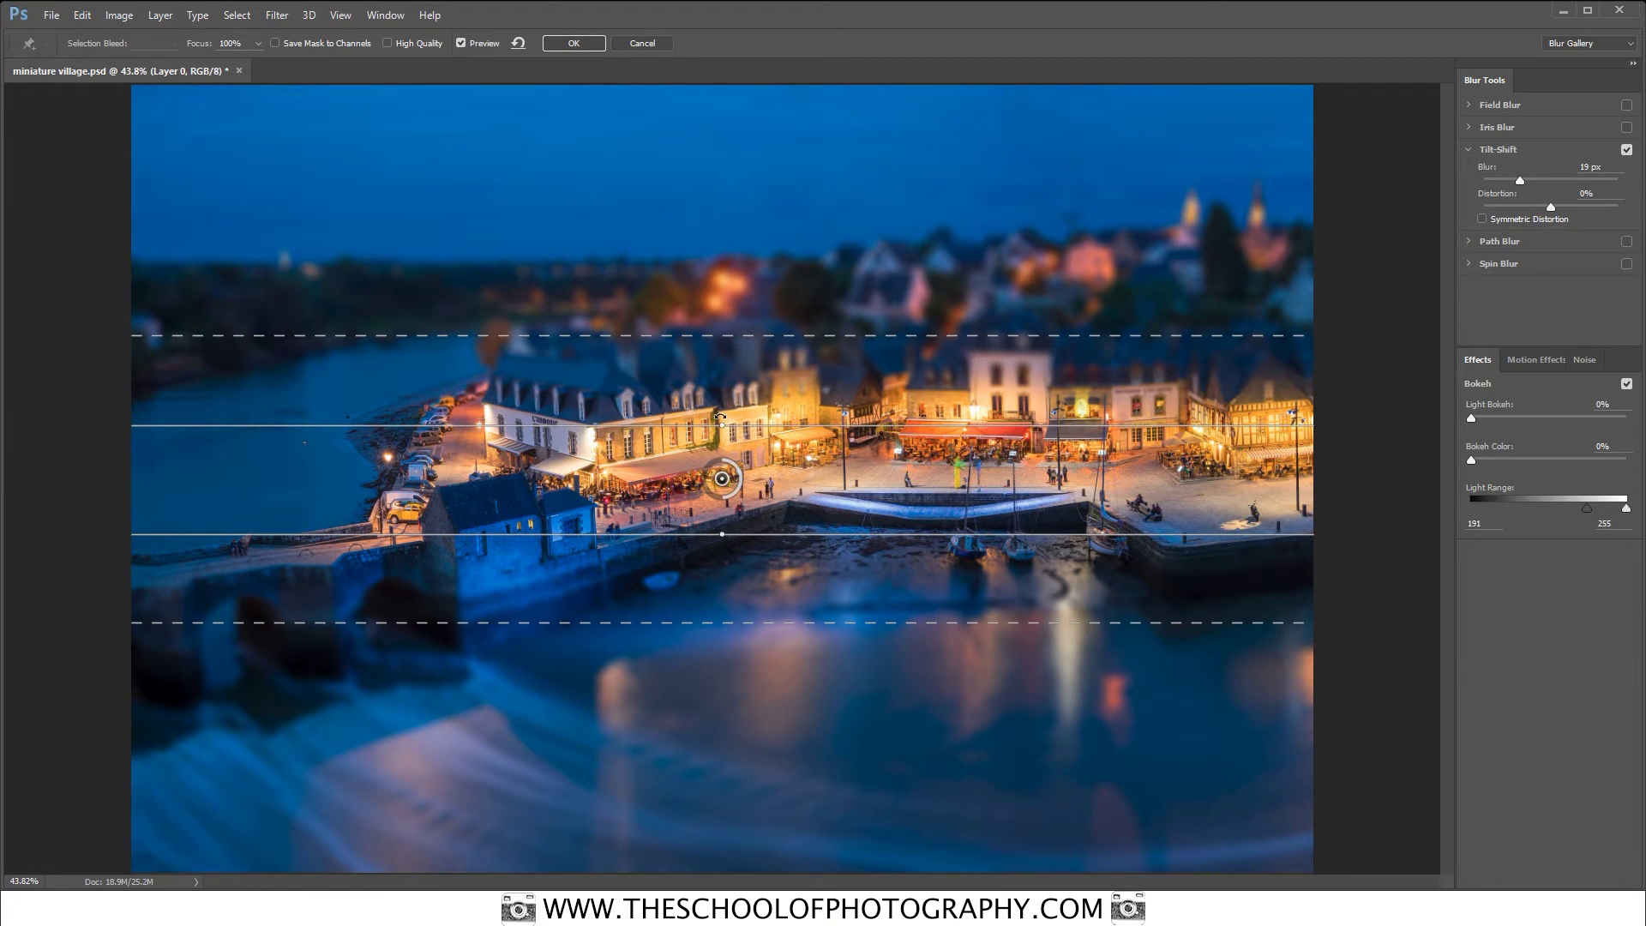
left_click_drag(721, 418, 715, 418)
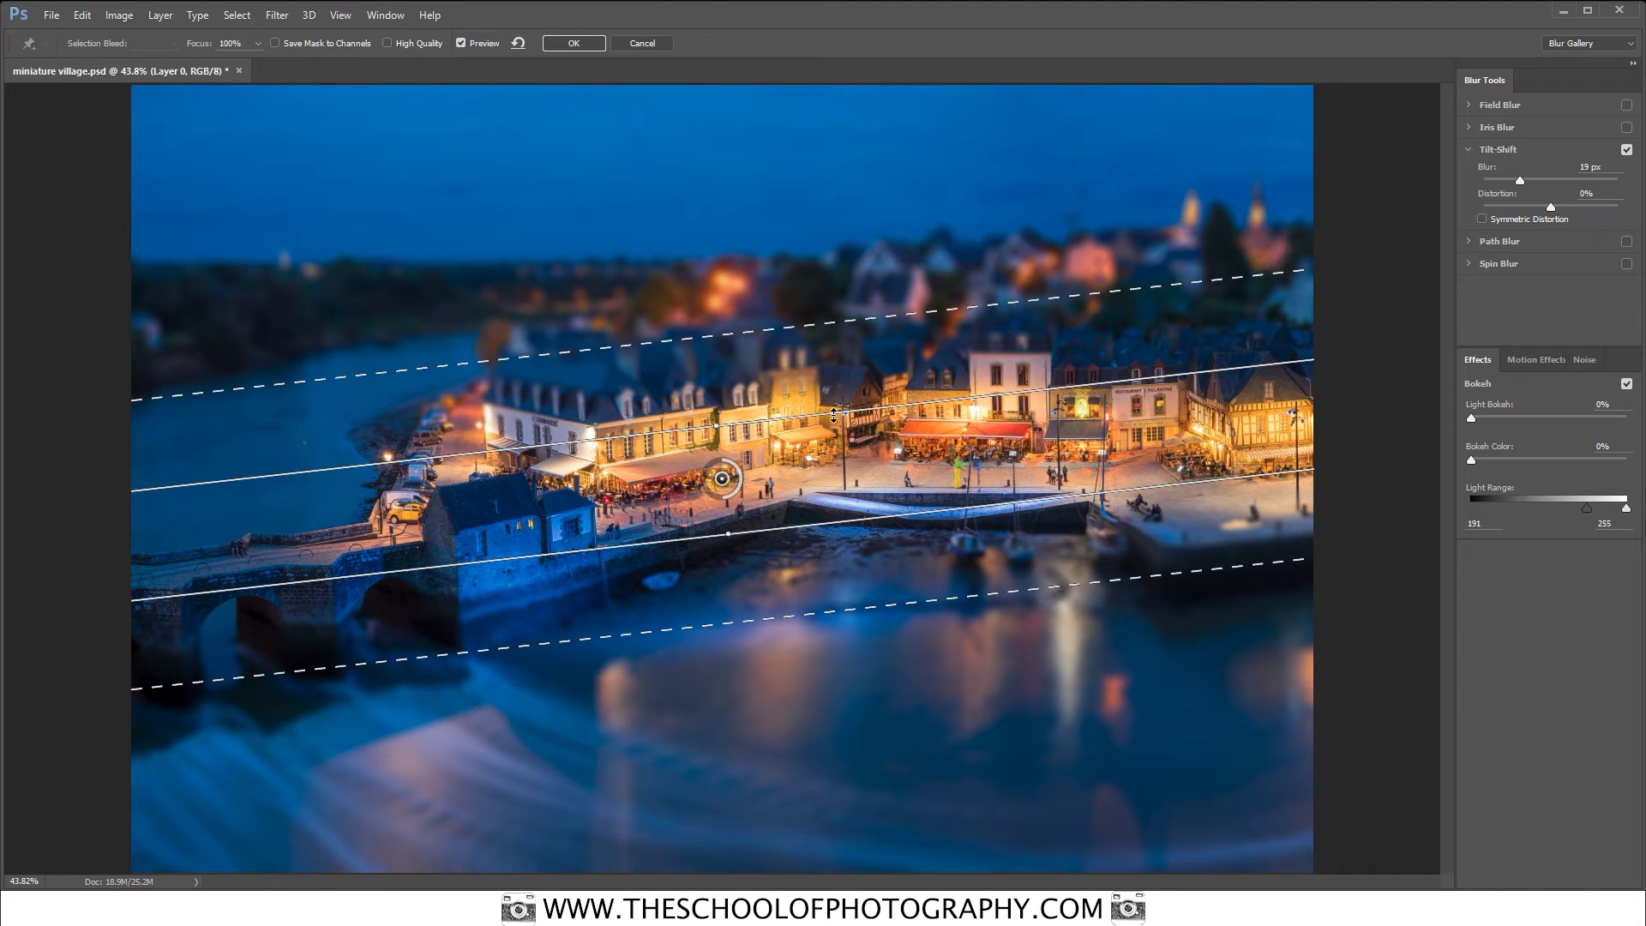
Nudge the sharp band's edges slightly, then hide the guides with Ctrl+H to preview the 19 px blur
left_click_drag(847, 417, 849, 423)
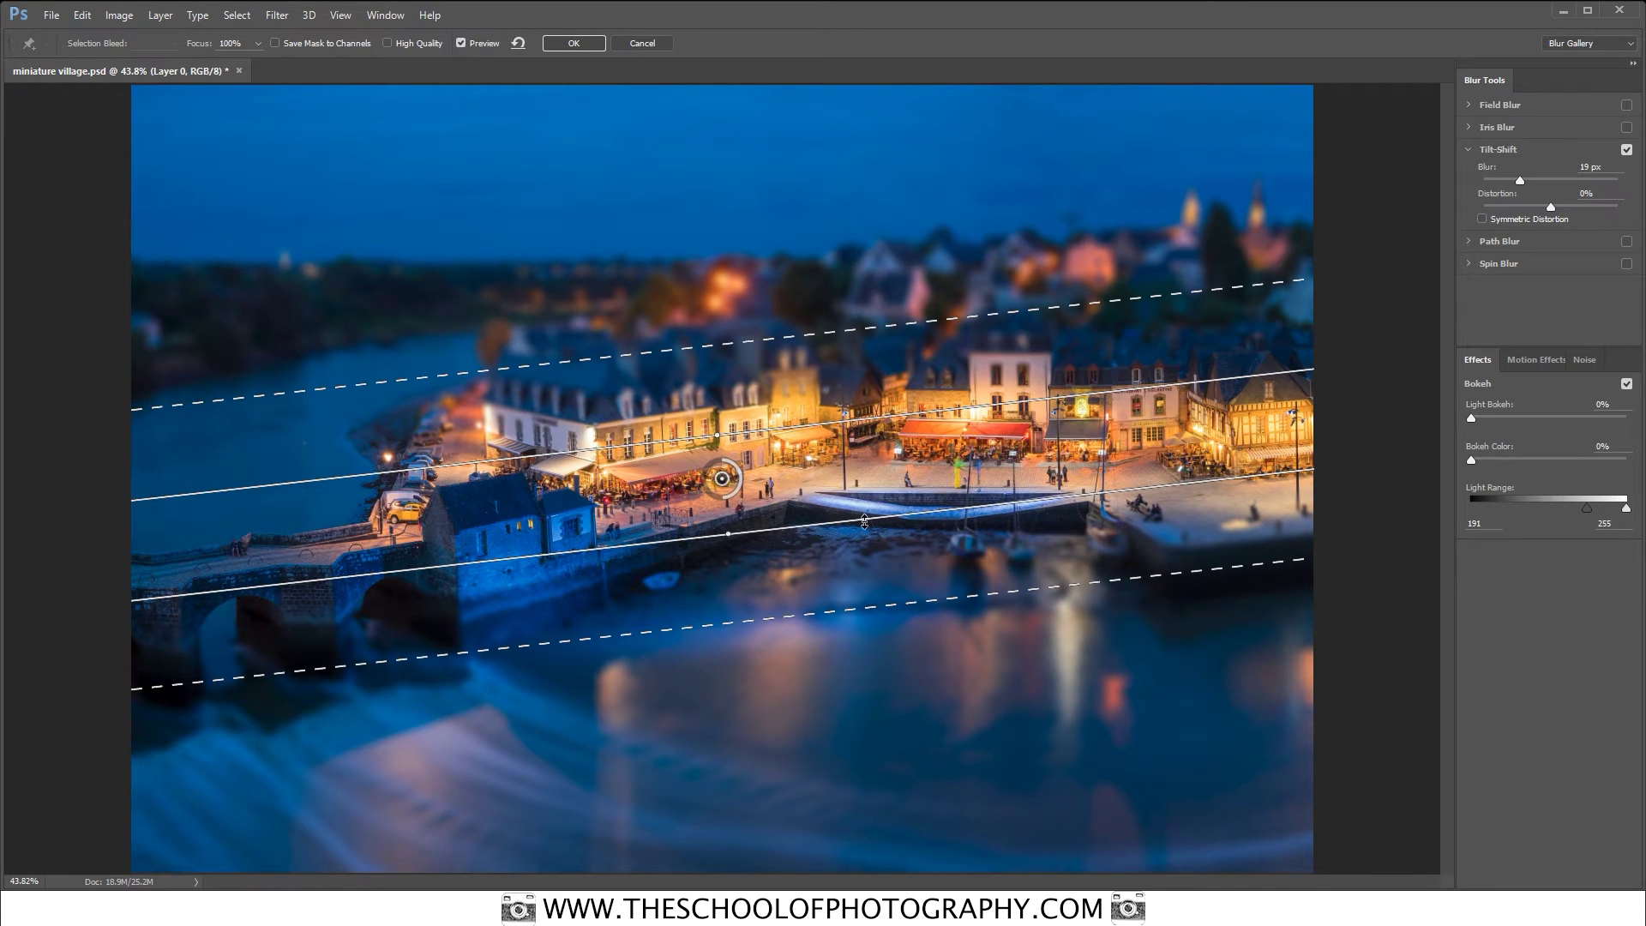
left_click_drag(863, 519, 864, 522)
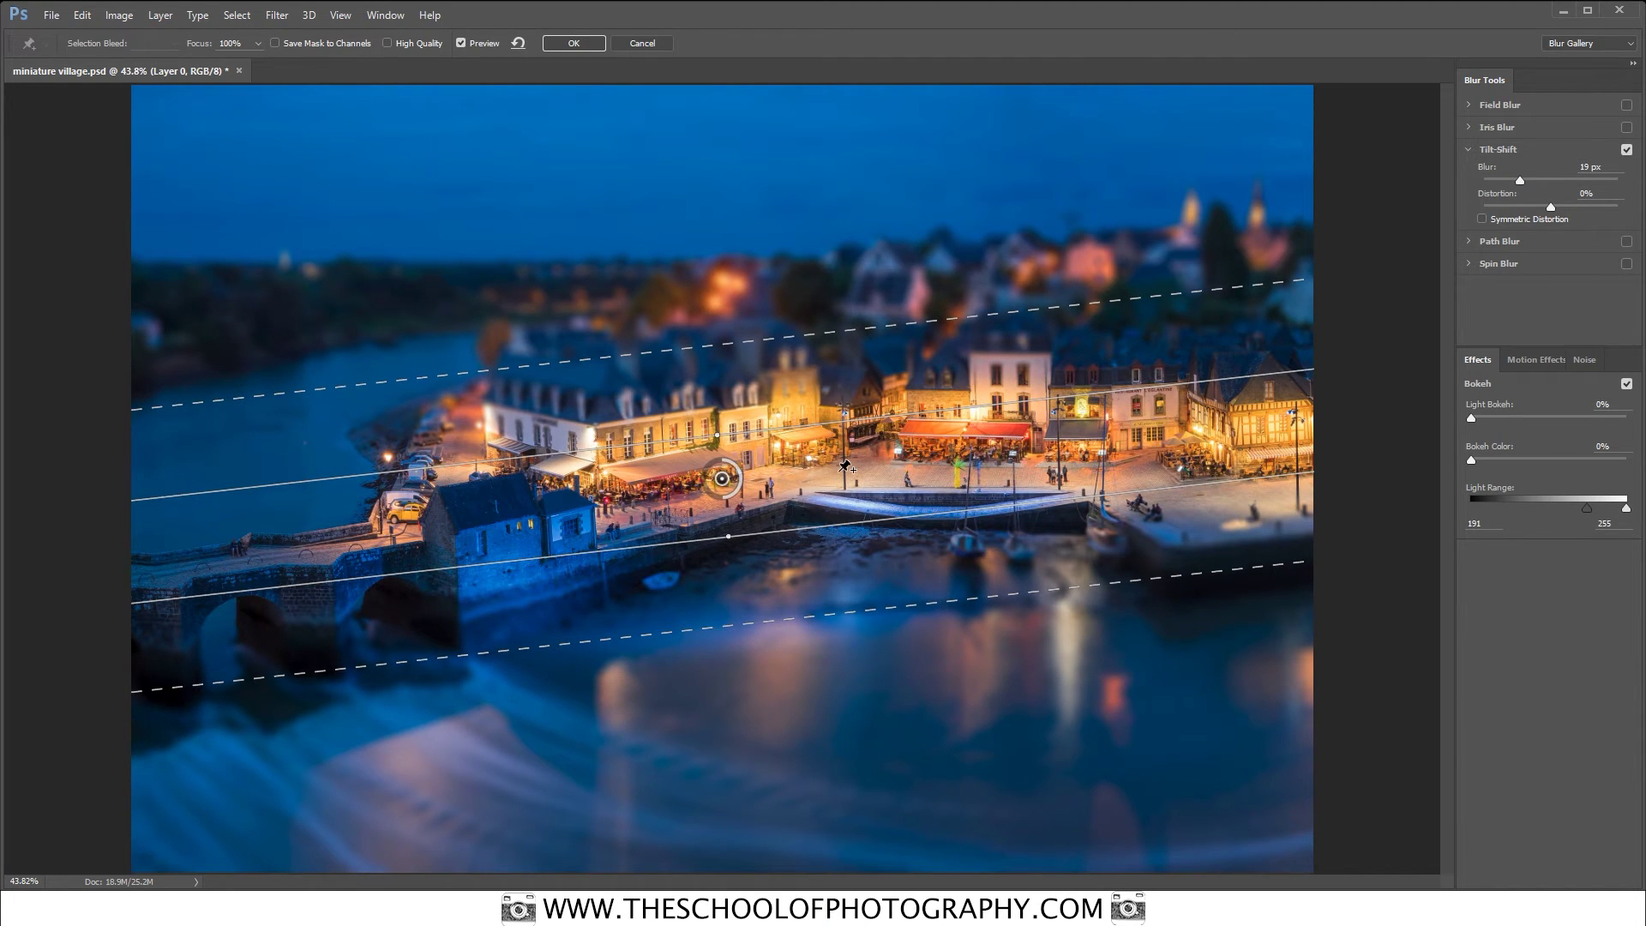
key("ctrl+h")
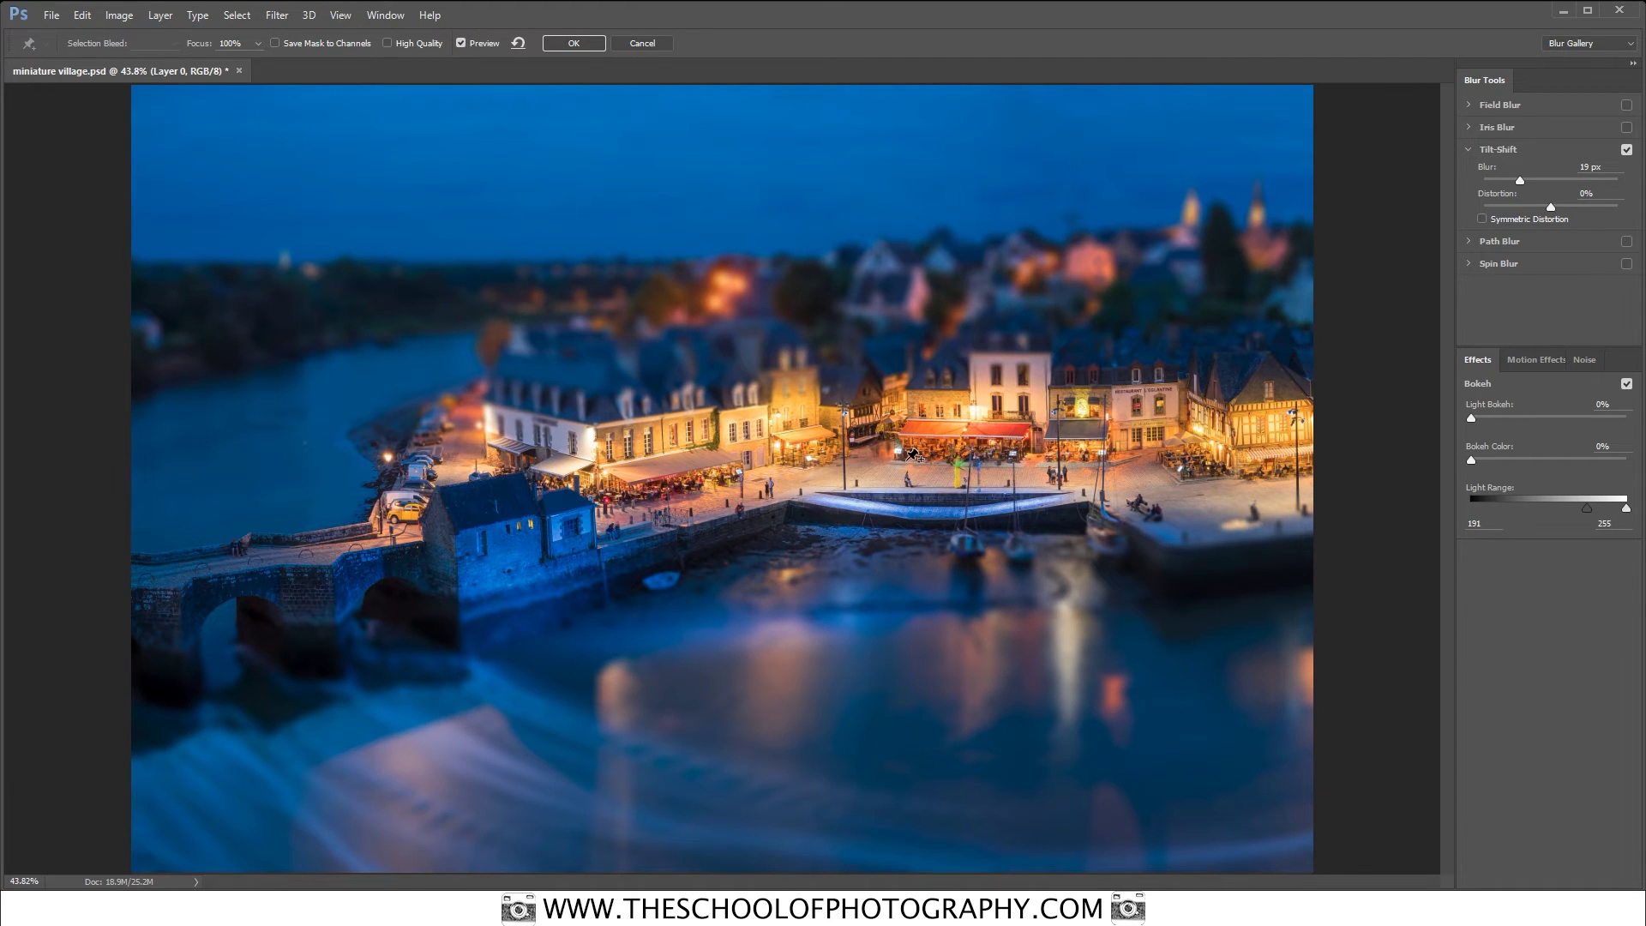
key("ctrl+h")
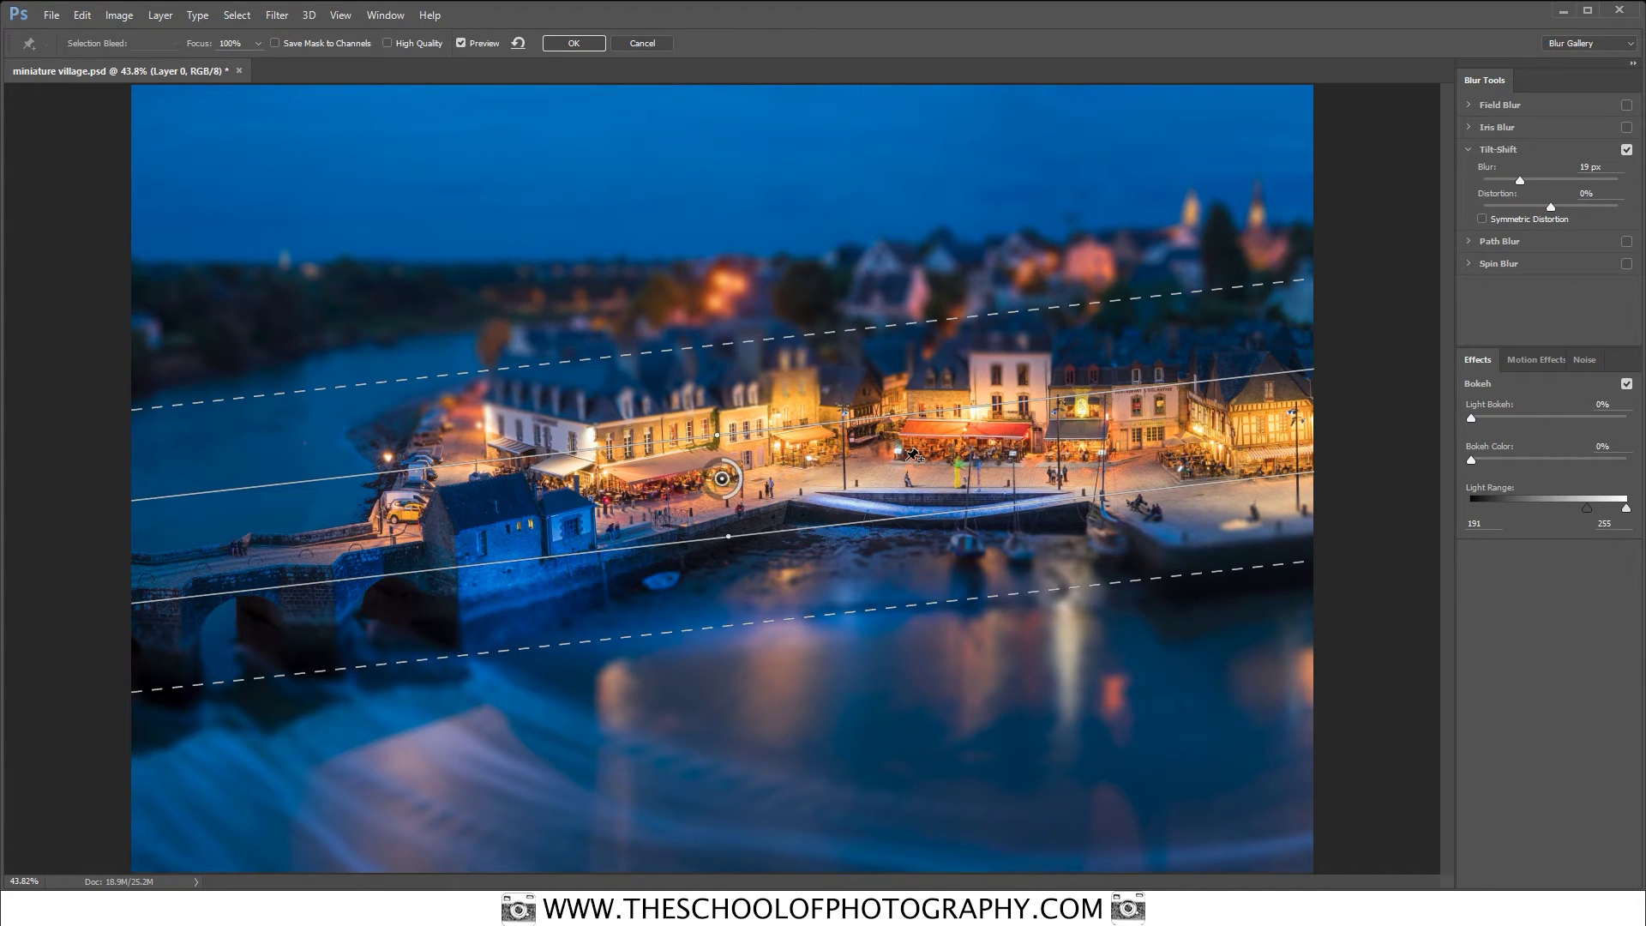
key("ctrl+h")
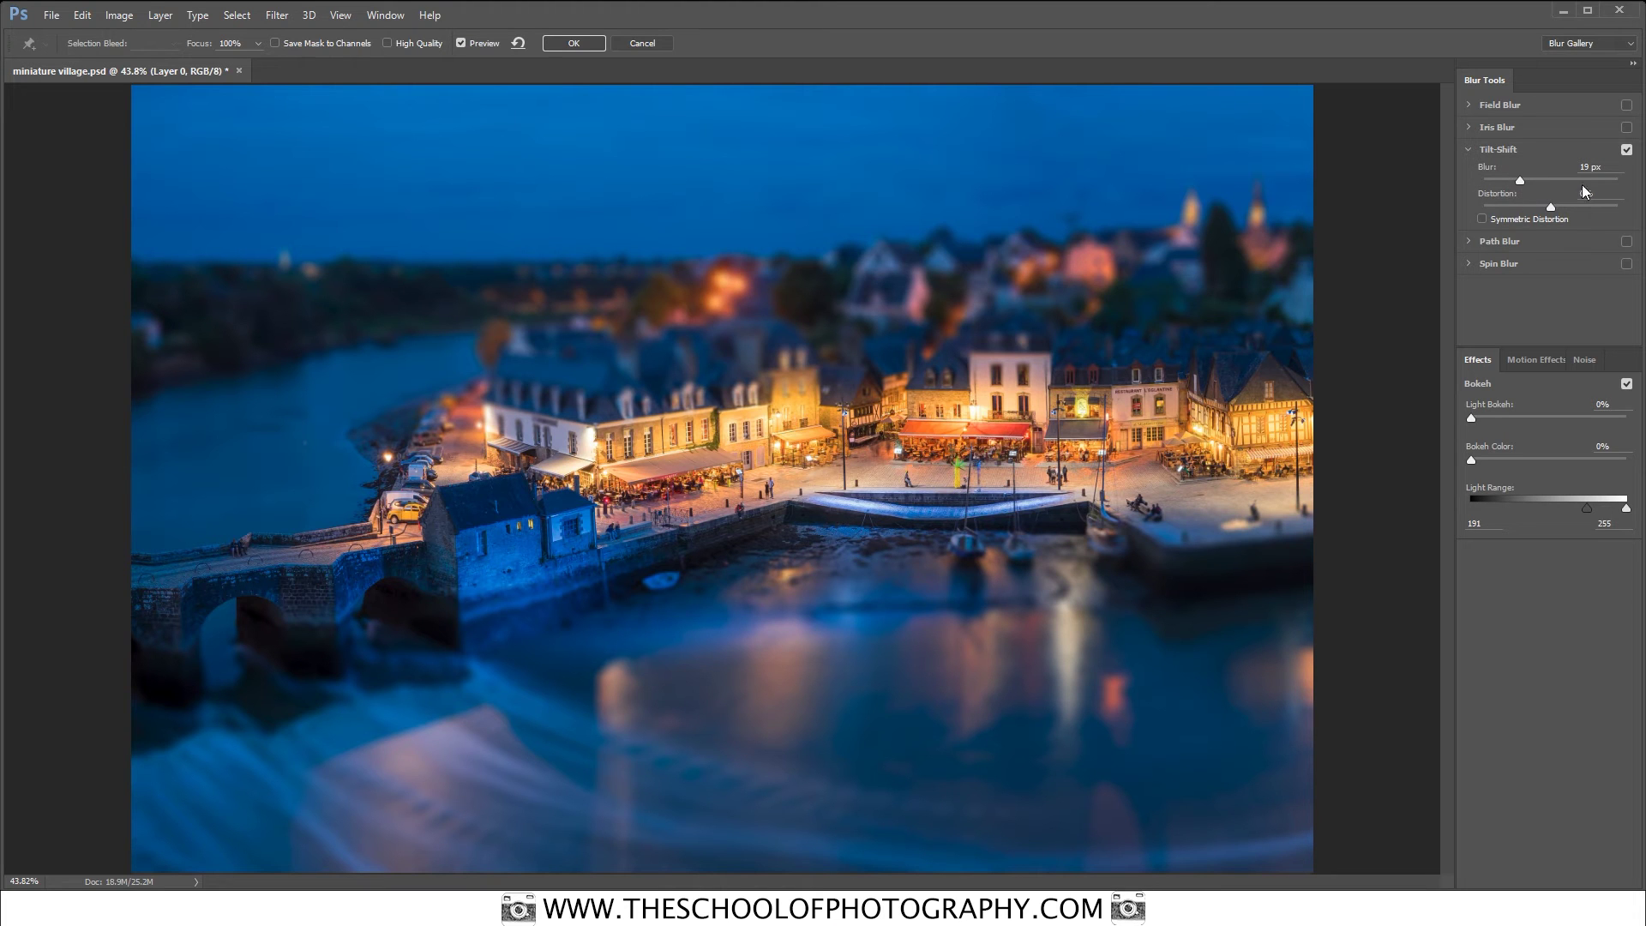
Compare the image with the tilt-shift blur on and off, keep it at 19 px, and commit it
left_click_drag(1520, 180, 1510, 180)
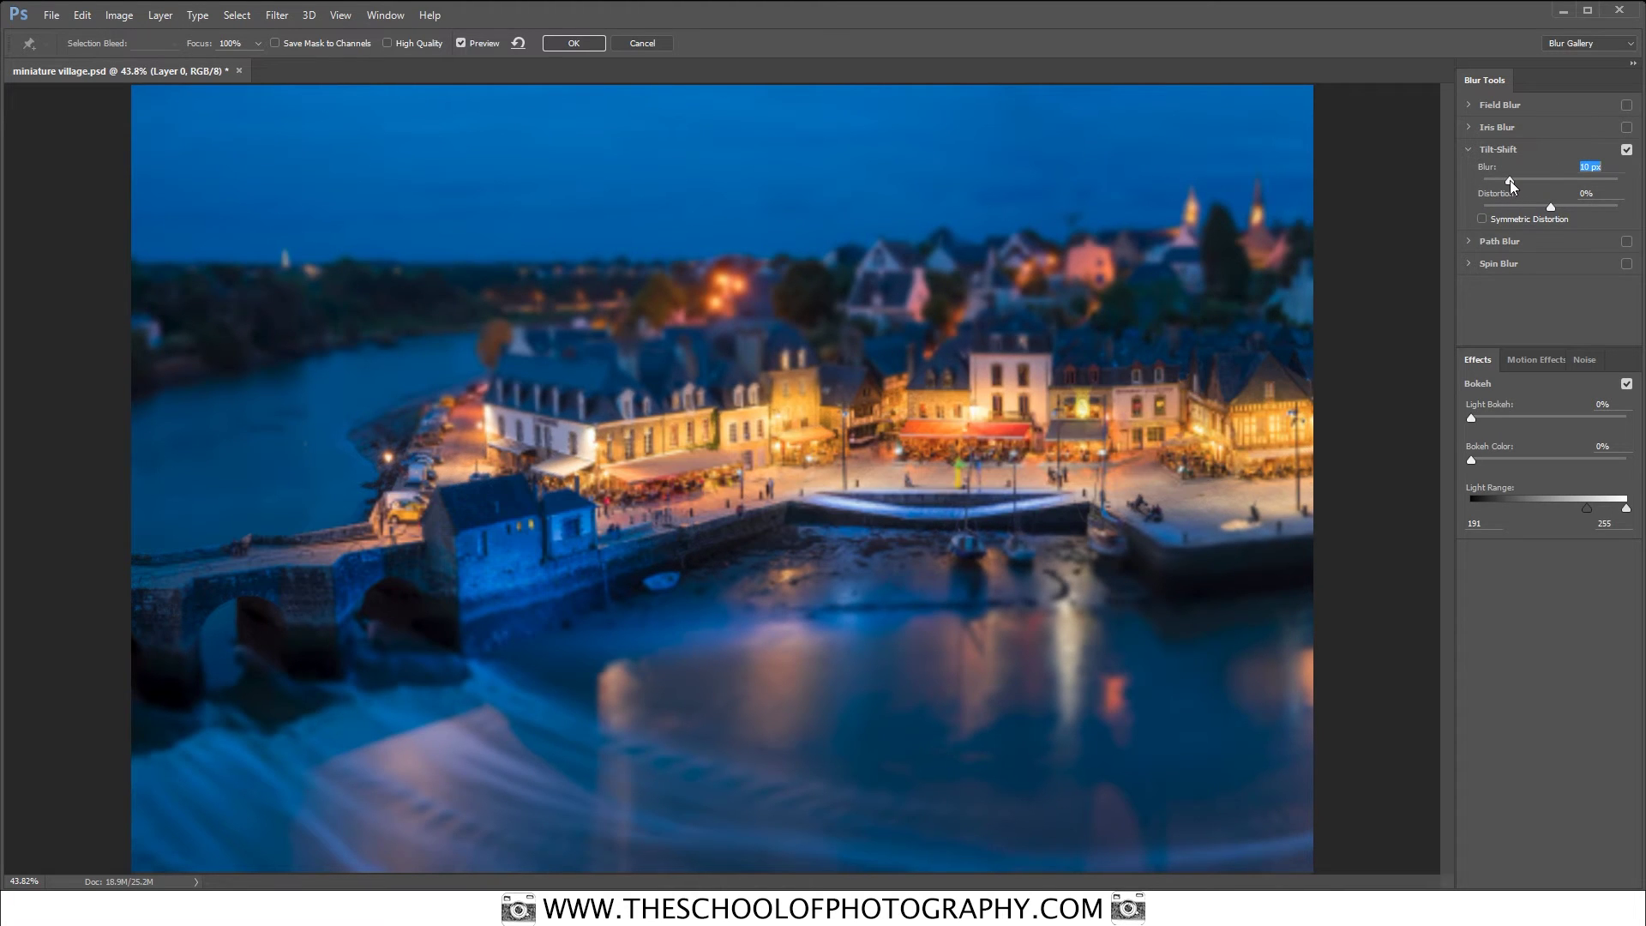
left_click(1627, 150)
left_click(1627, 151)
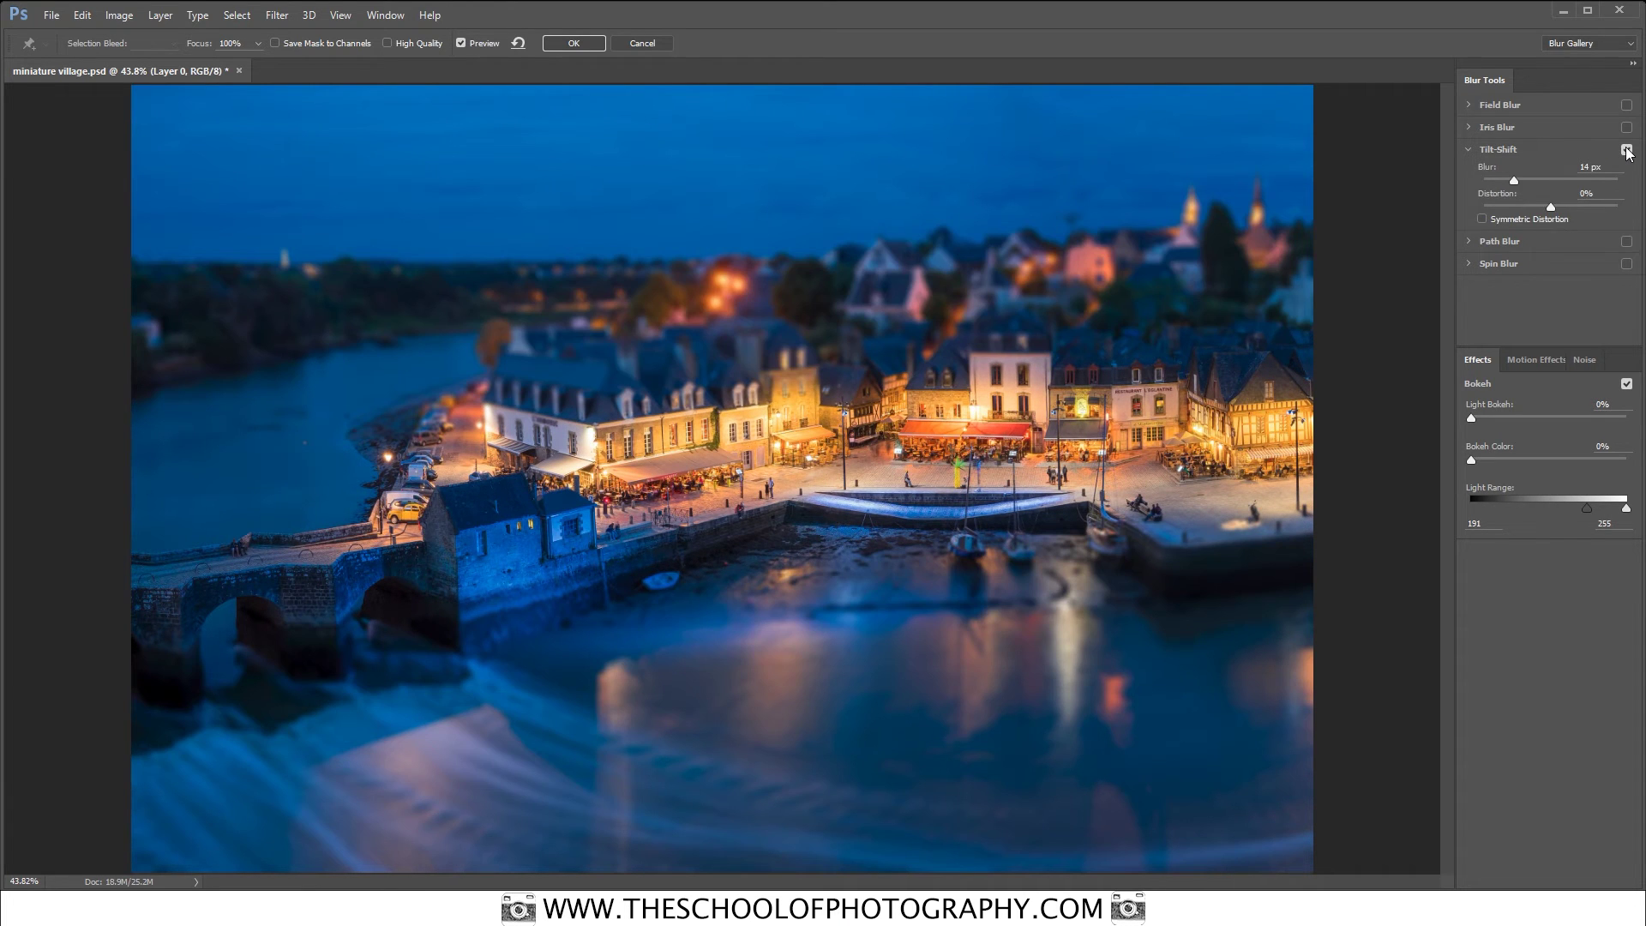
left_click(1627, 151)
left_click(1627, 151)
left_click_drag(1514, 180, 1517, 181)
left_click(579, 44)
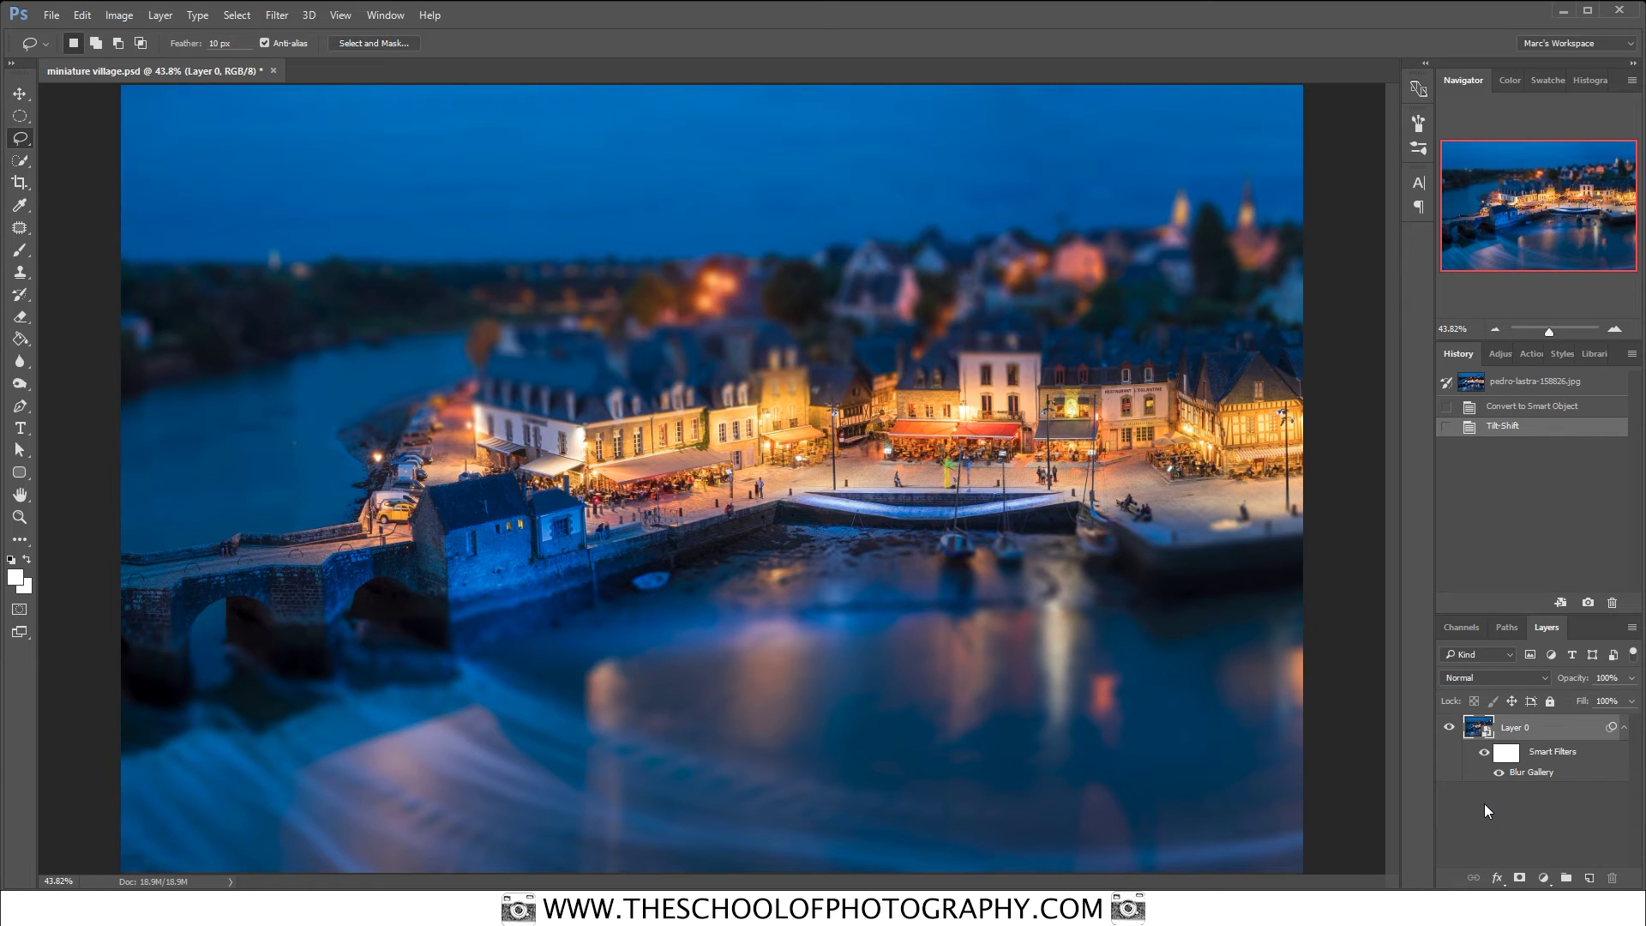
Toggle the smart filter's visibility to compare before and after, then reopen Blur Gallery with guides showing
left_click(1484, 753)
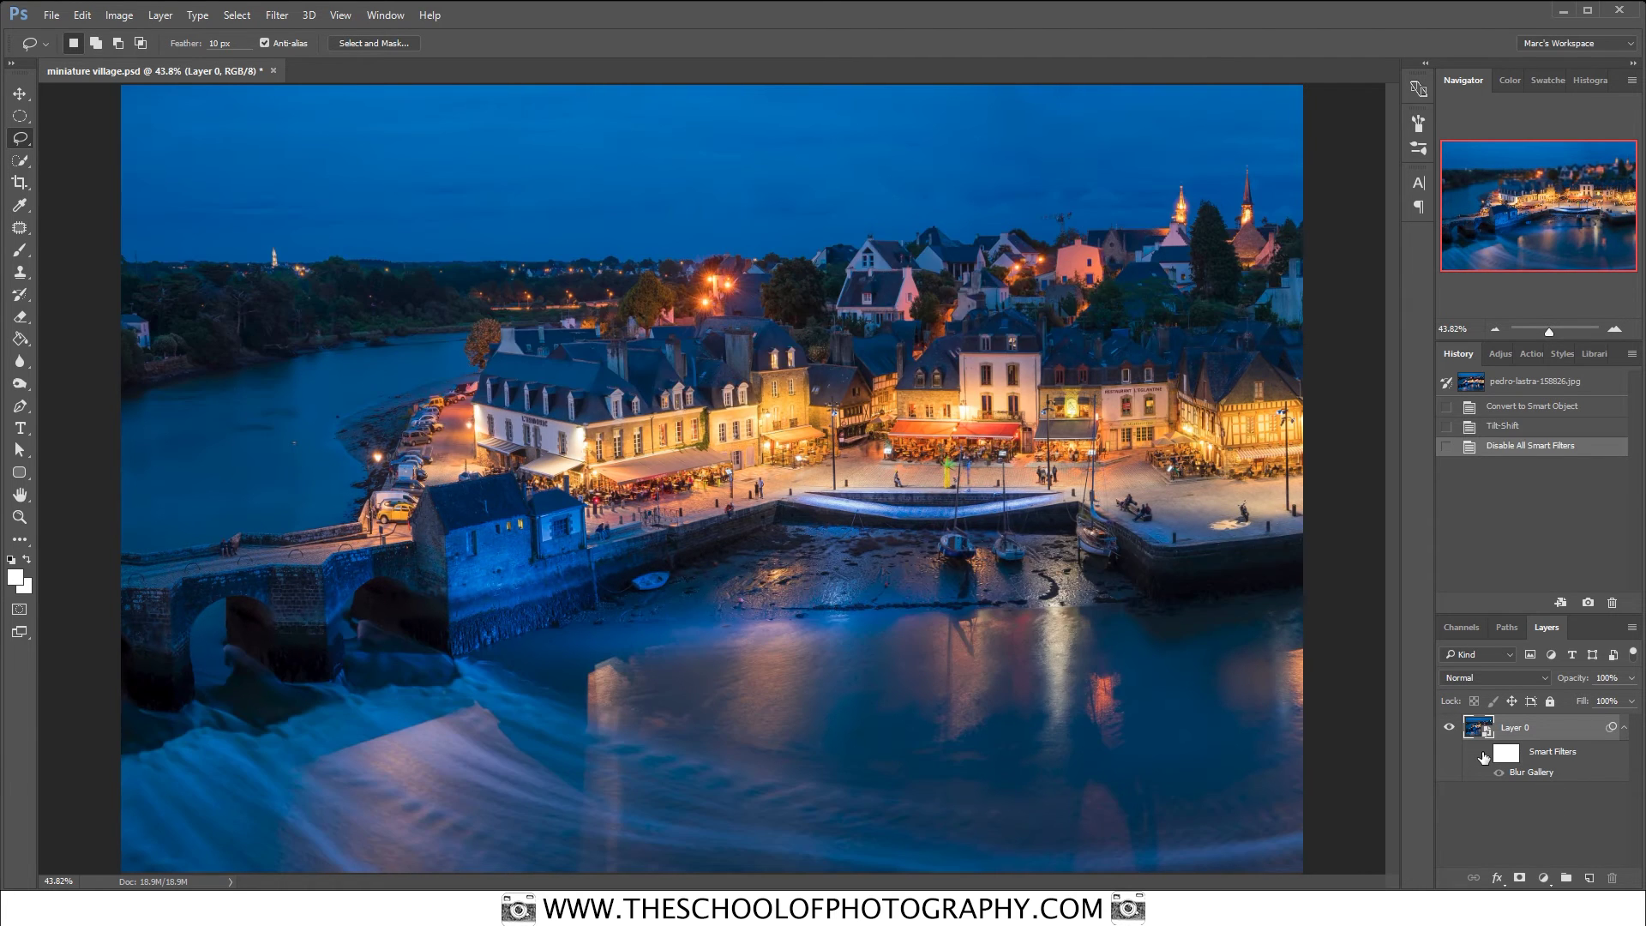
left_click(1485, 753)
left_click(1484, 752)
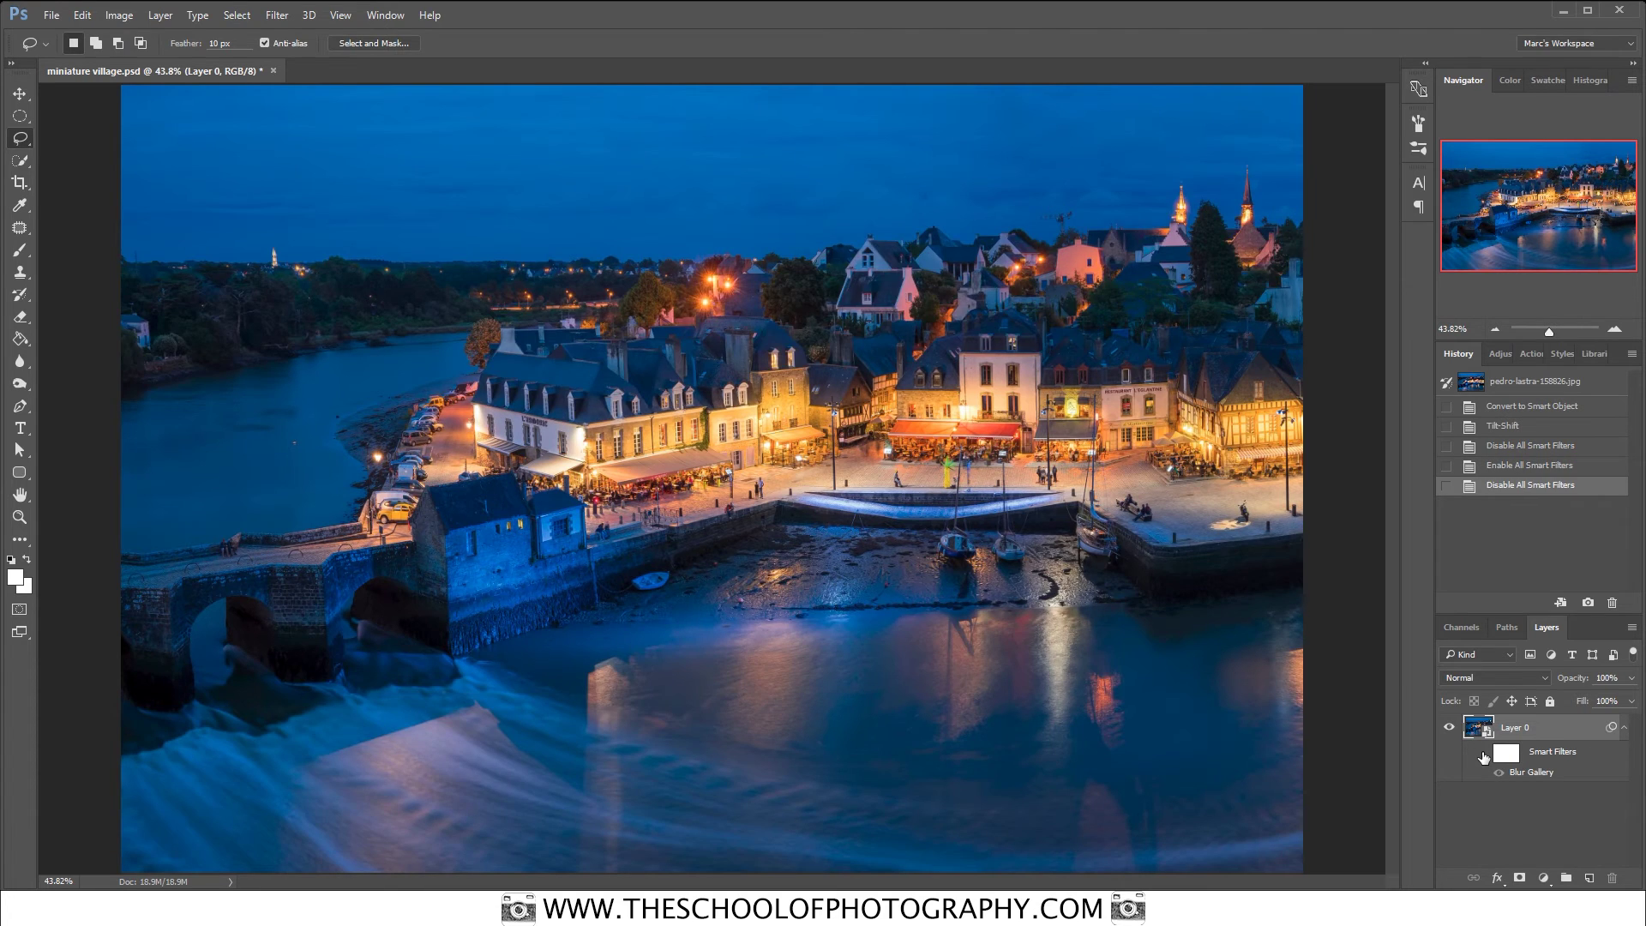
left_click(1484, 753)
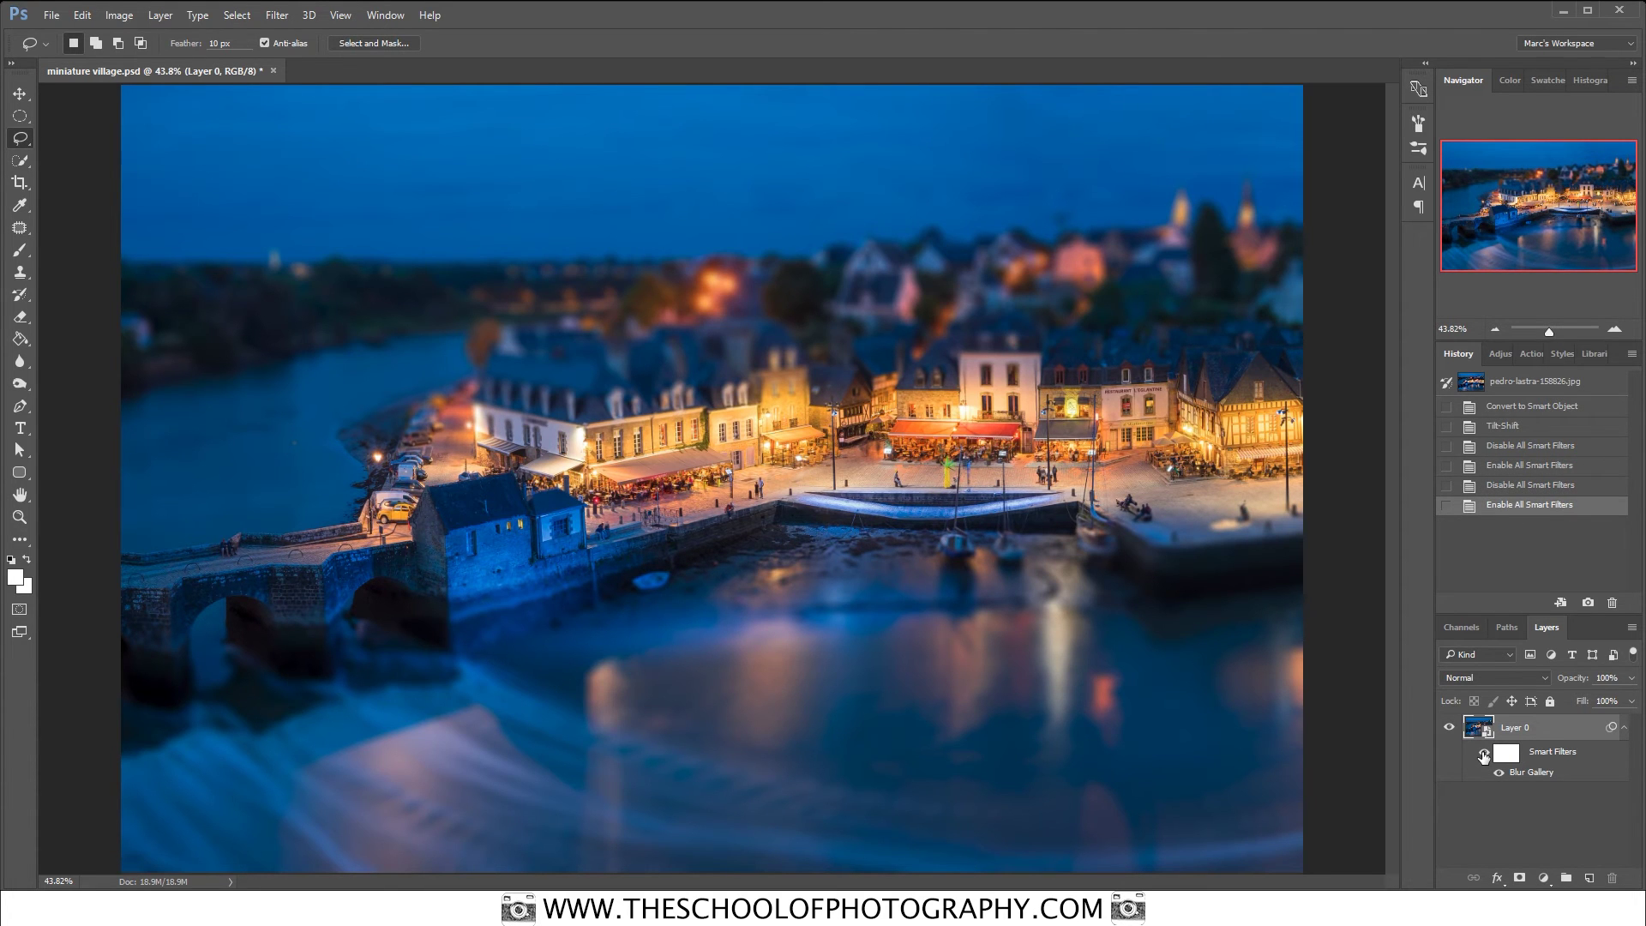
double_click(1539, 773)
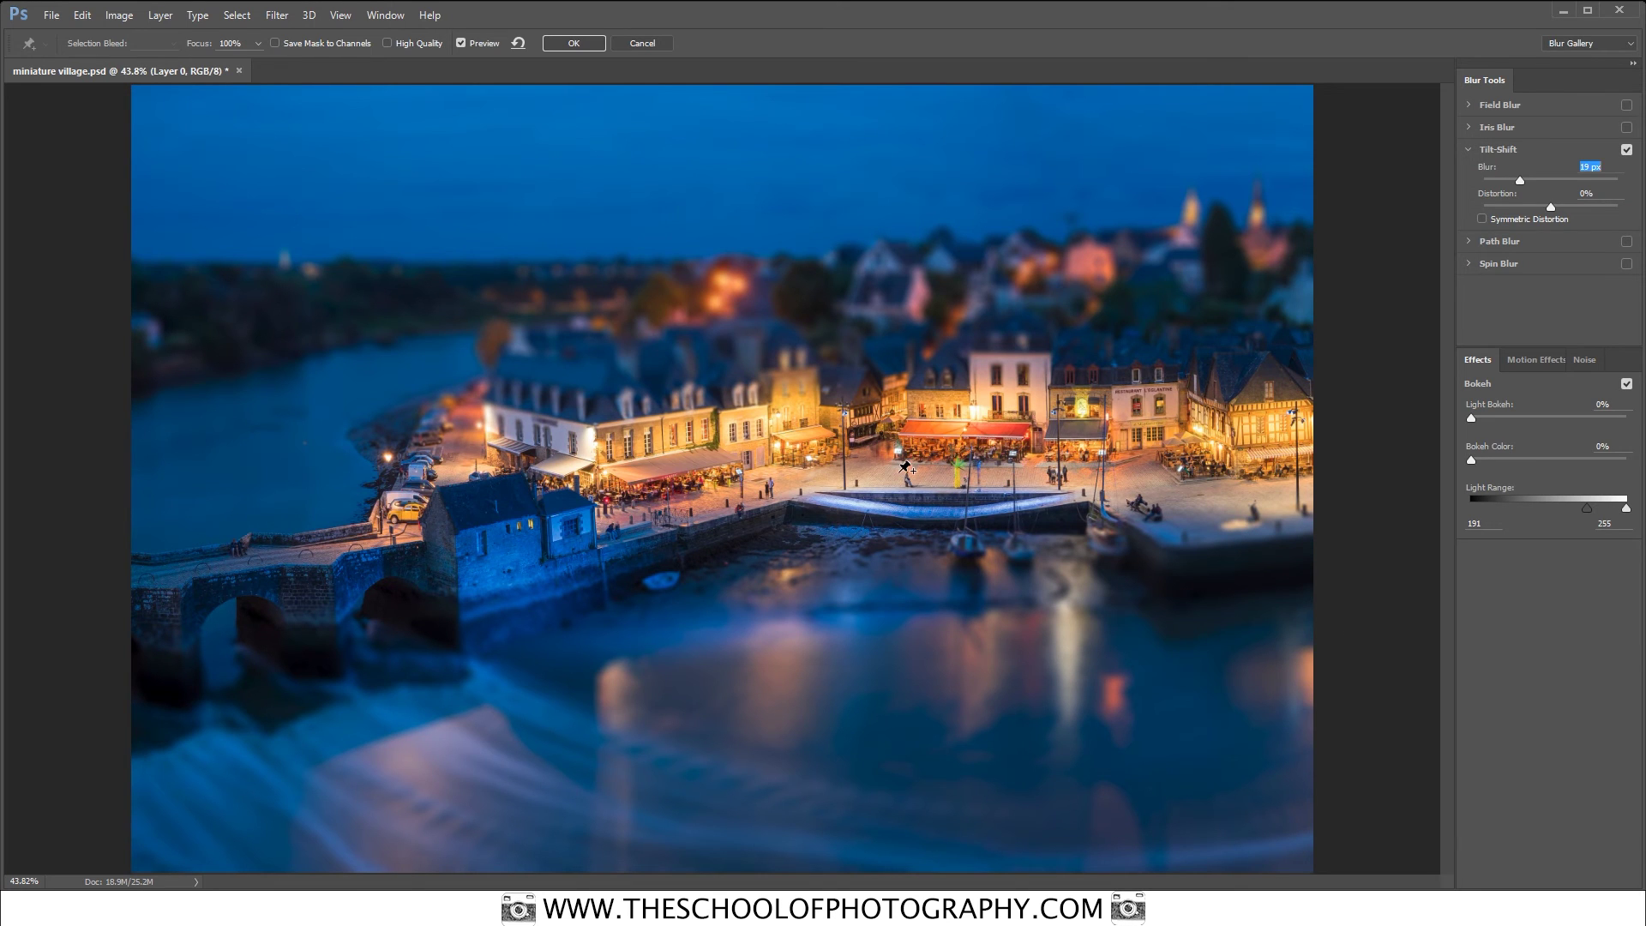
key("ctrl+h")
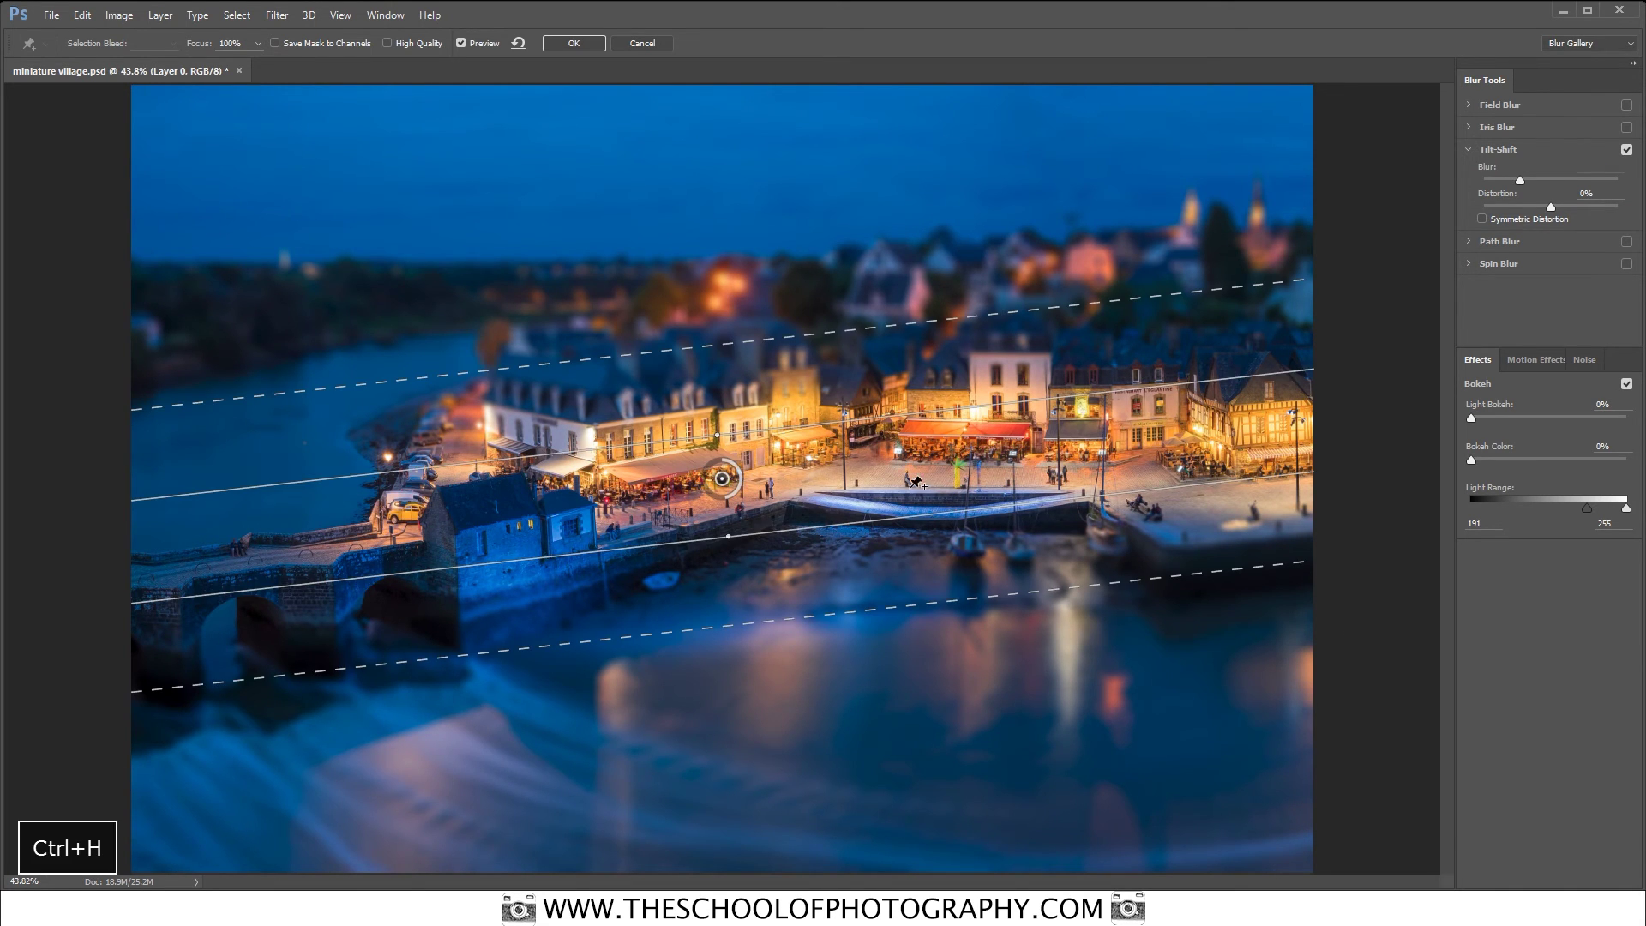